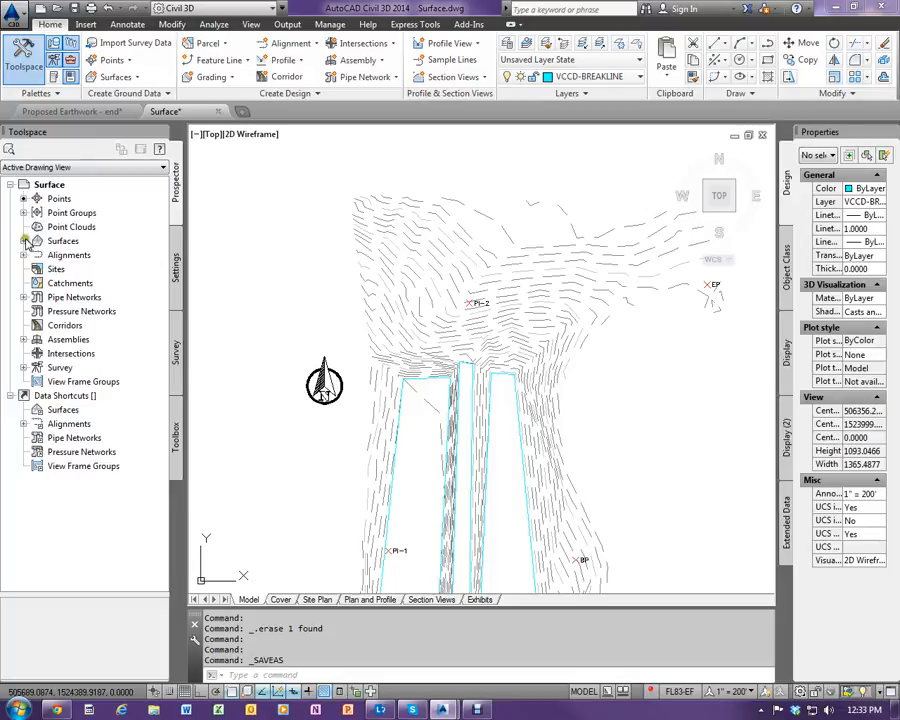
Expand the Existing surface in the drawing's object tree to show its definition items.
click(24, 241)
click(35, 256)
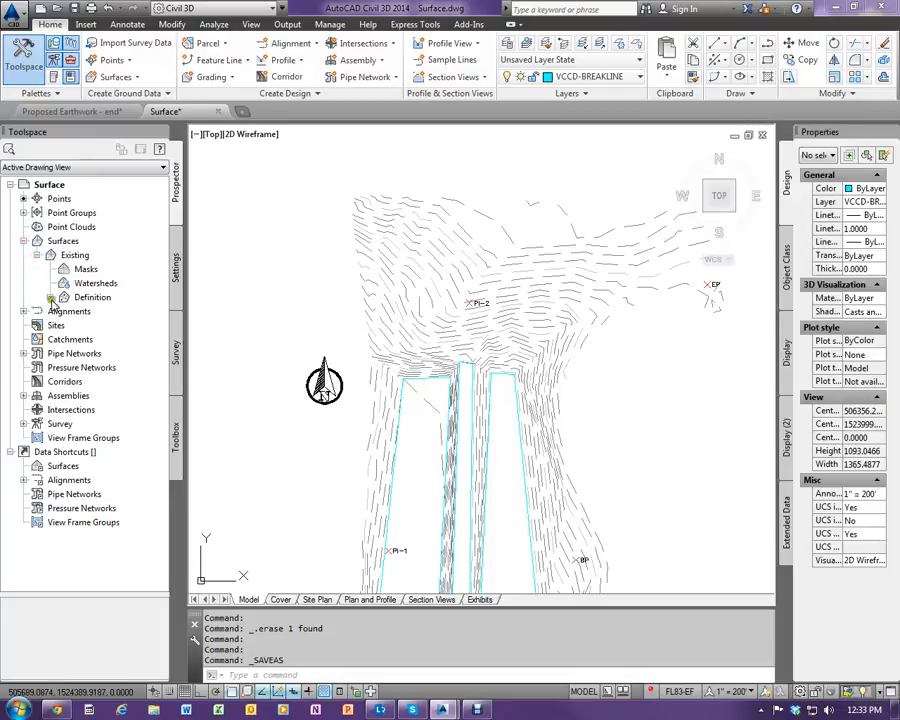
click(51, 297)
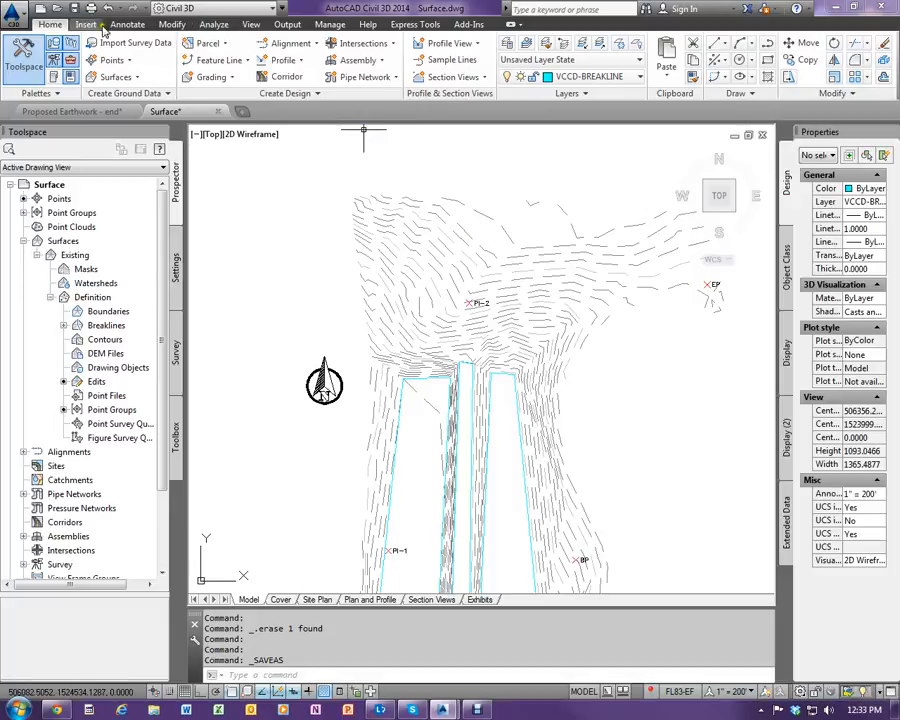
Add Contour - Multiple at Interval labels to the Existing surface along a north-south line across the whole site, with a 200 interval.
click(138, 25)
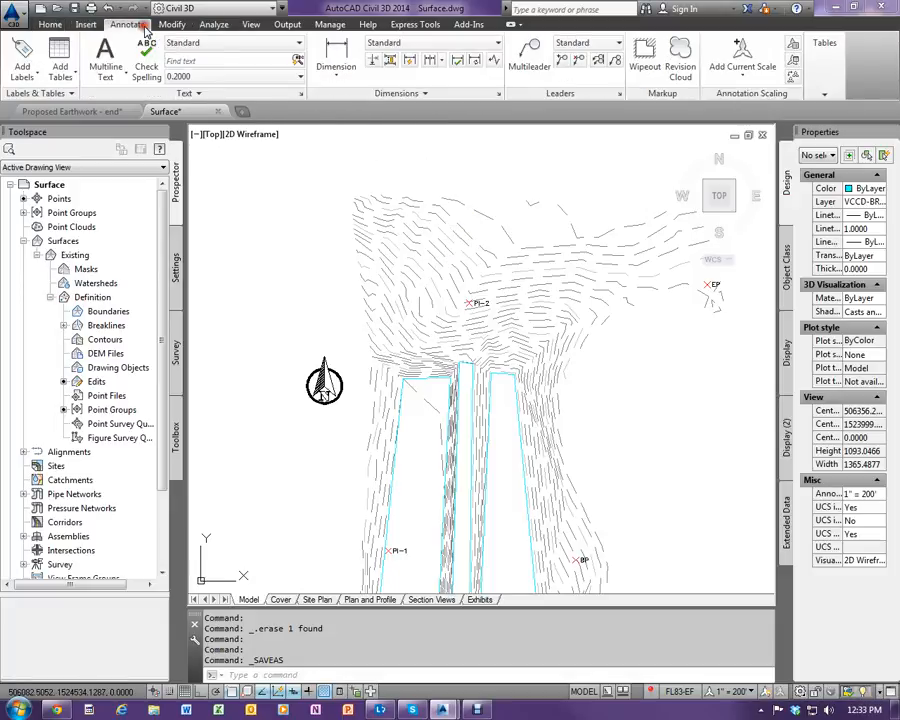
click(34, 82)
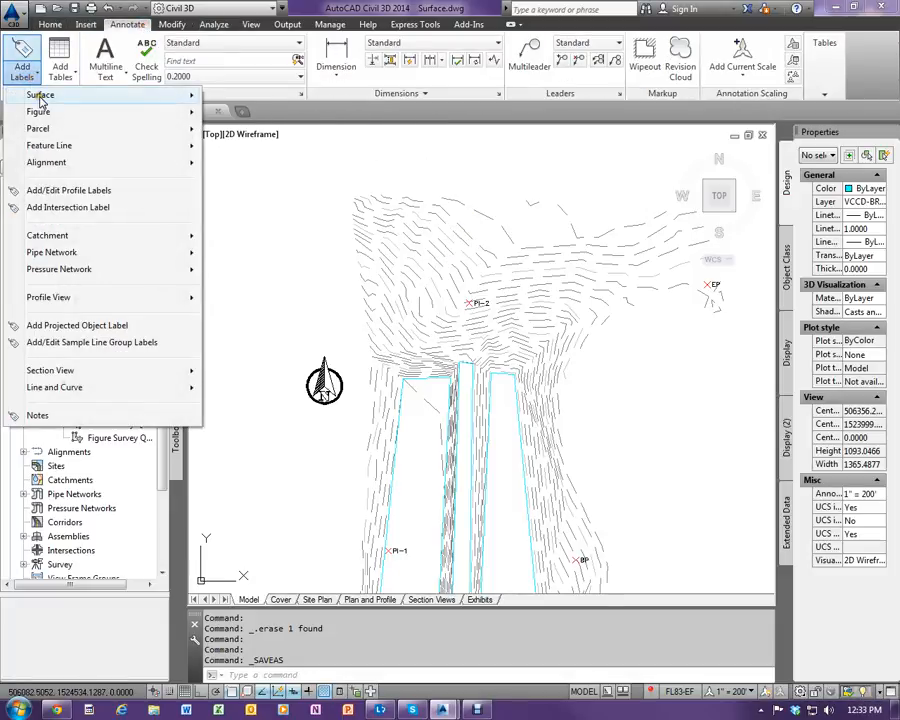
mouse_move(42, 96)
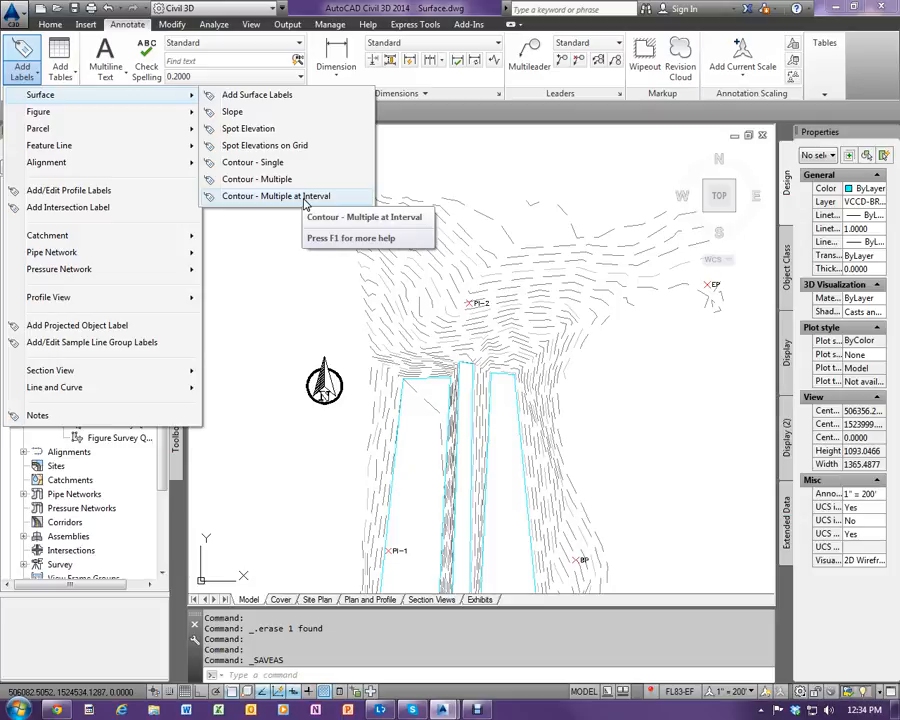
click(300, 196)
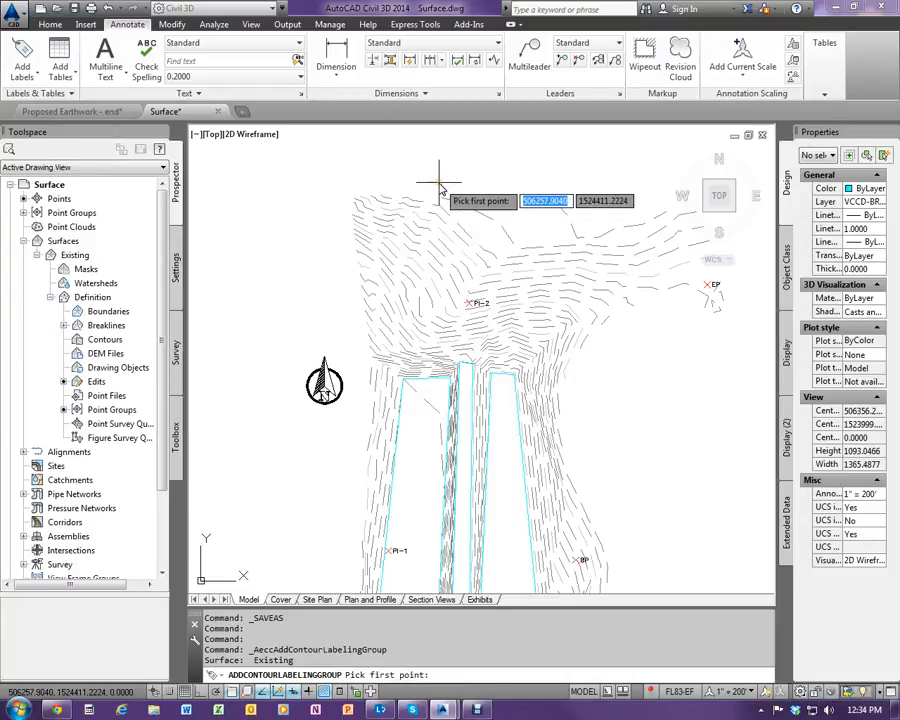
scroll(438, 185, down, 1)
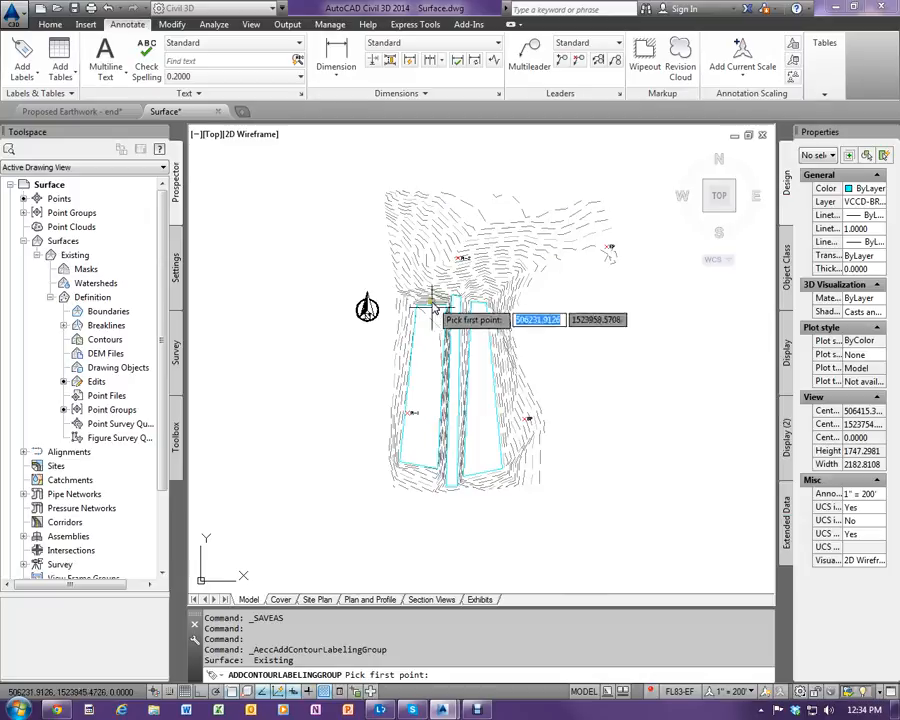
click(461, 186)
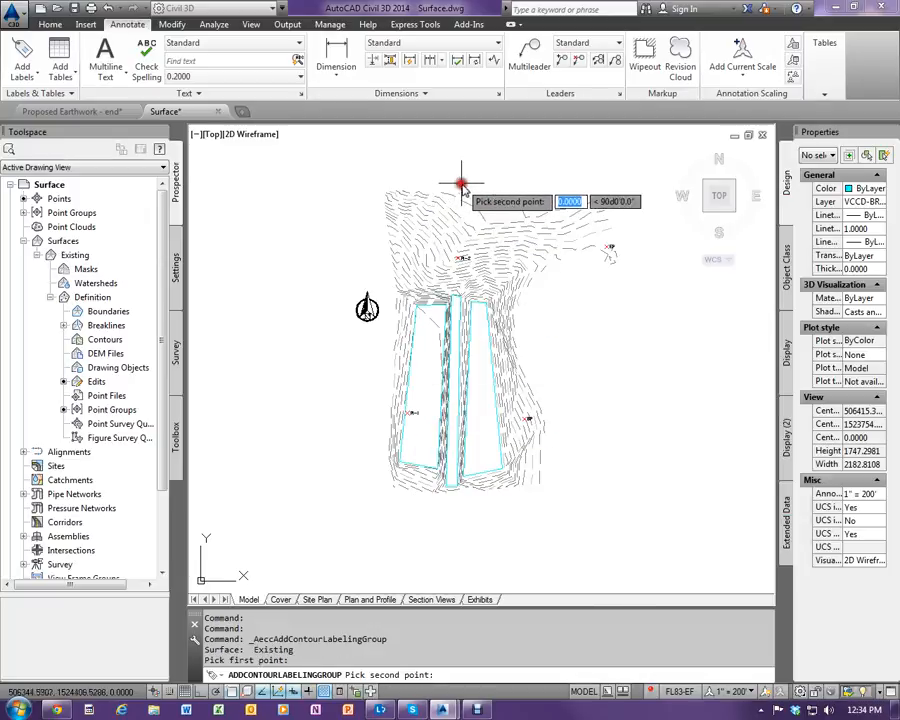
click(431, 516)
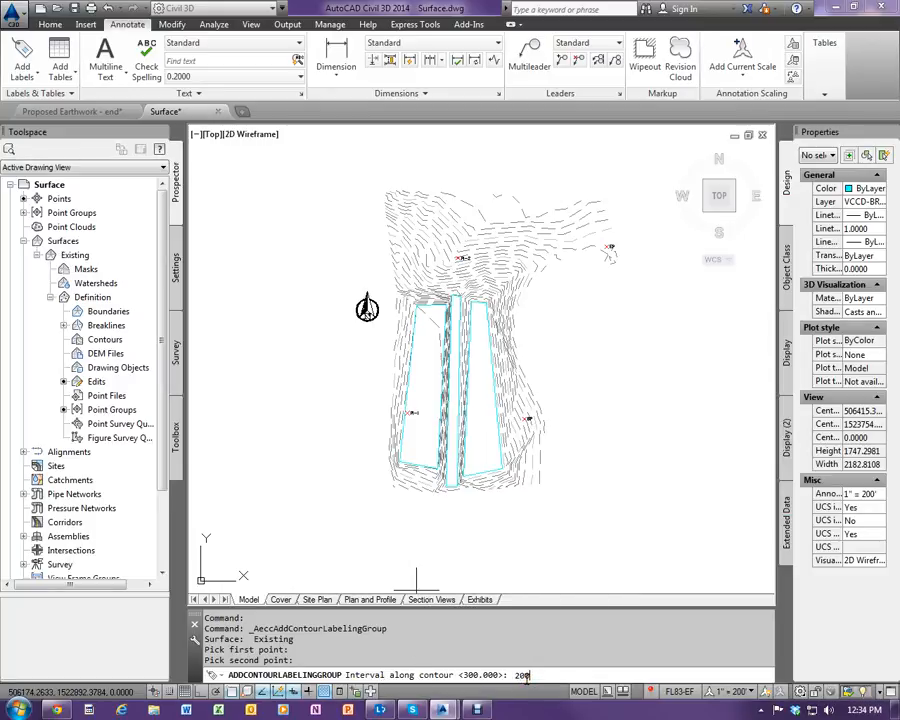
text(200)
key(Return)
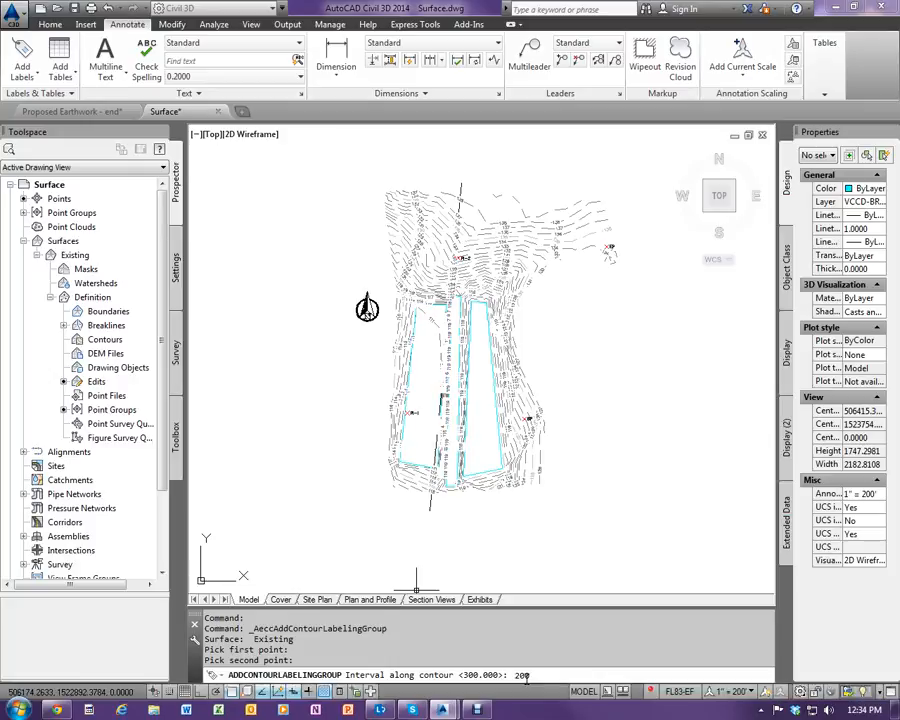
scroll(418, 240, up, 5)
scroll(418, 240, down, 5)
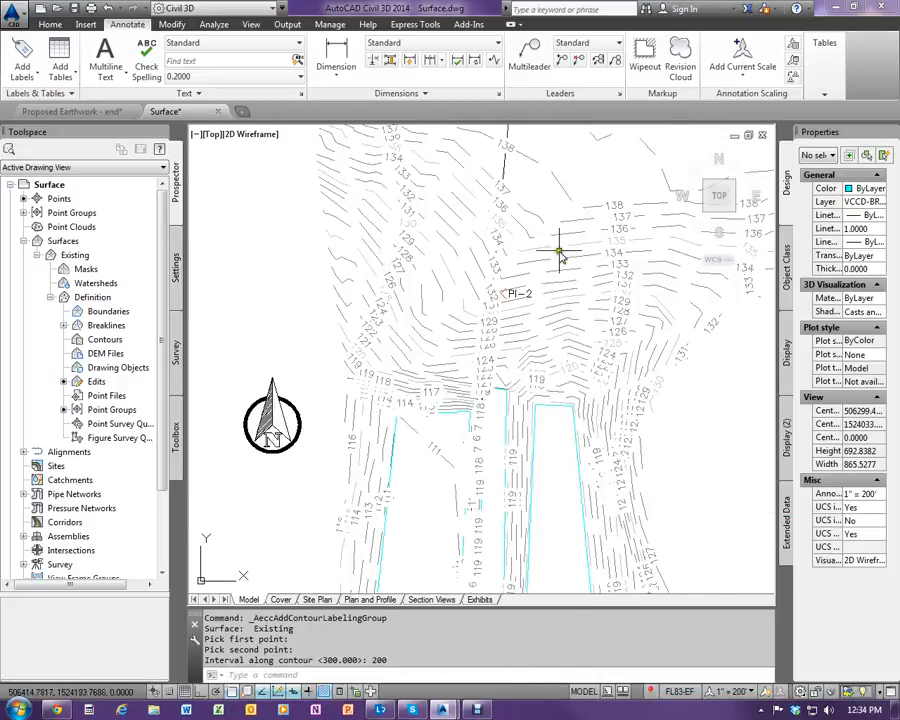
scroll(458, 394, down, 3)
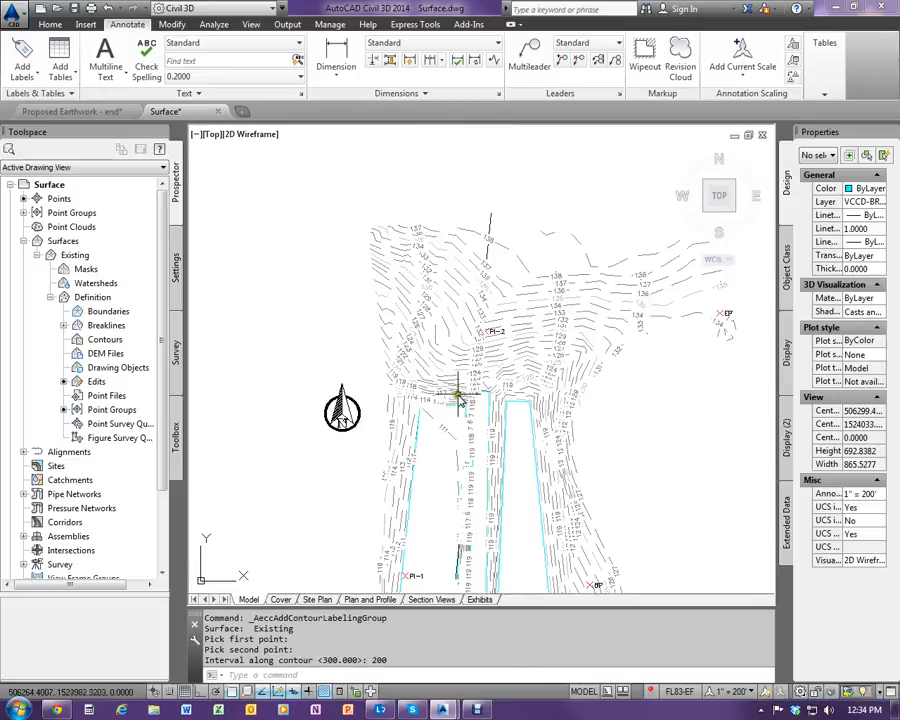
scroll(490, 230, up, 5)
scroll(471, 300, down, 5)
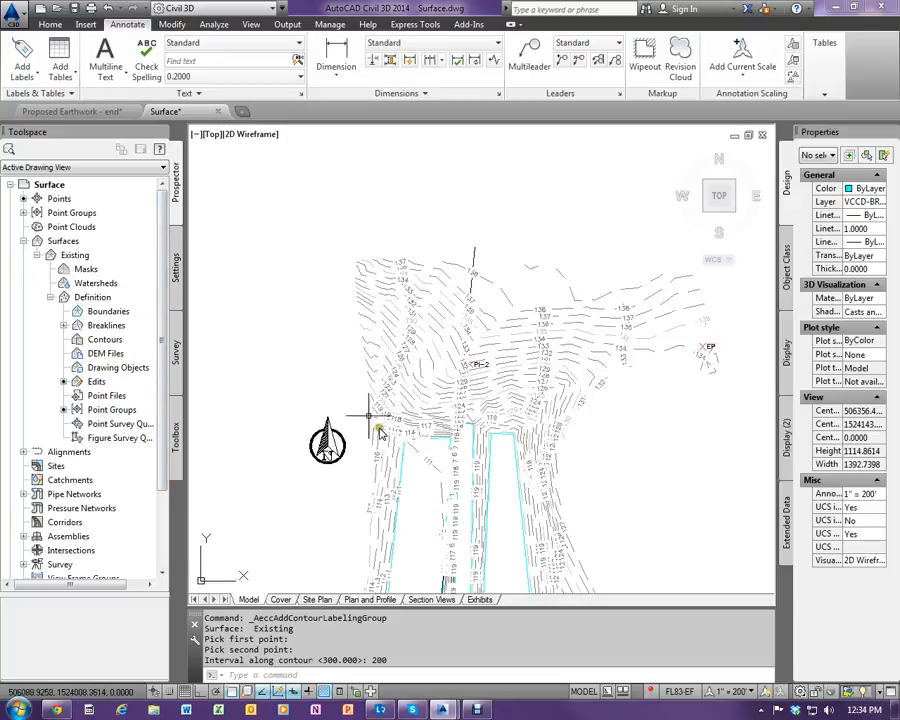
Change the Existing surface's style to Contours 2' and 10' (Background) in its surface properties.
click(78, 256)
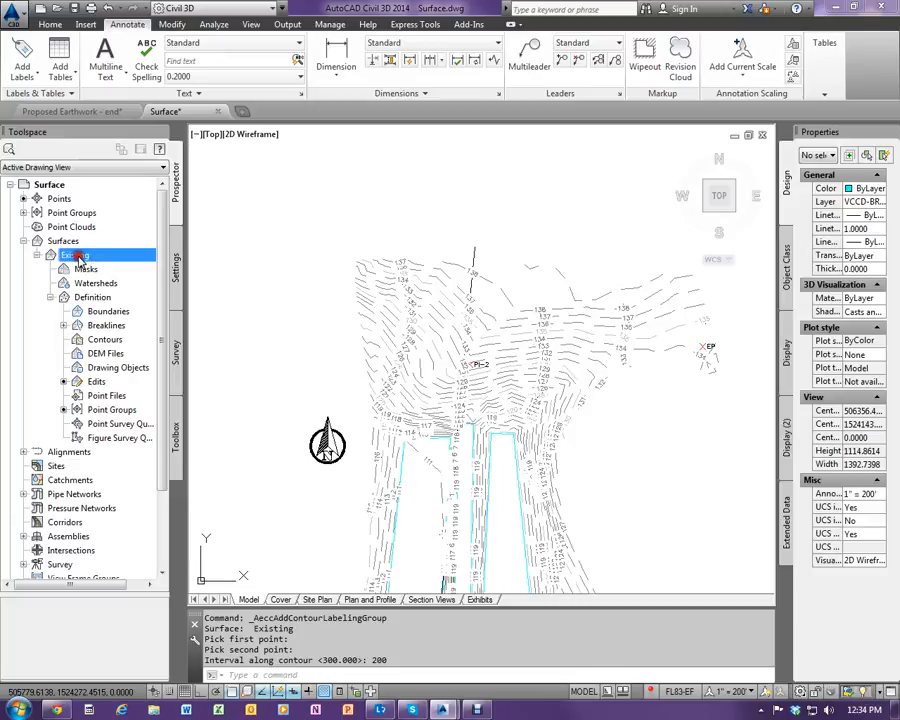
click(33, 256)
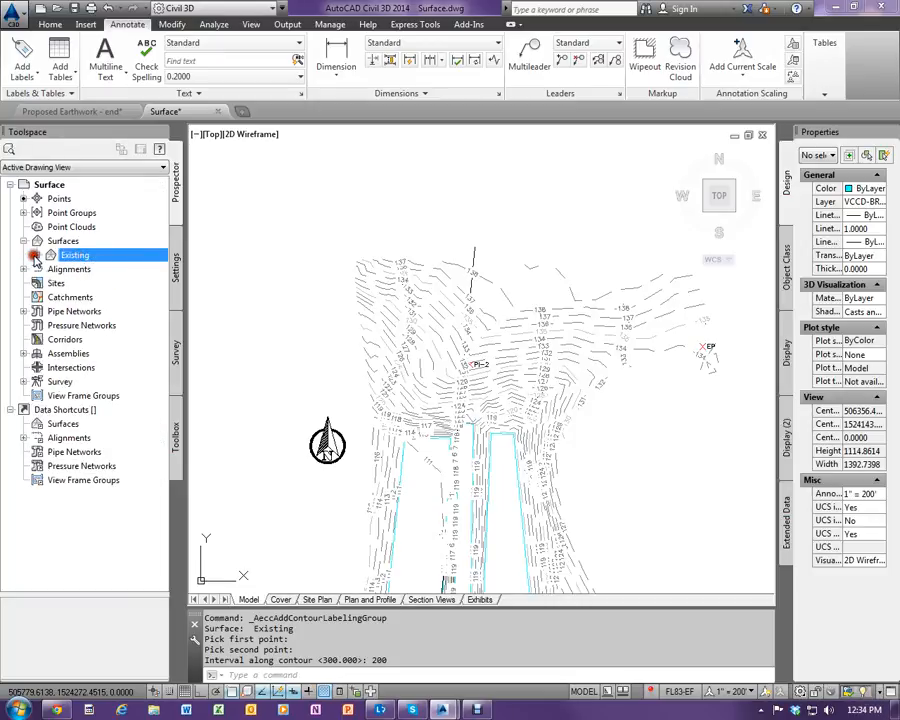
click(33, 256)
right_click(85, 258)
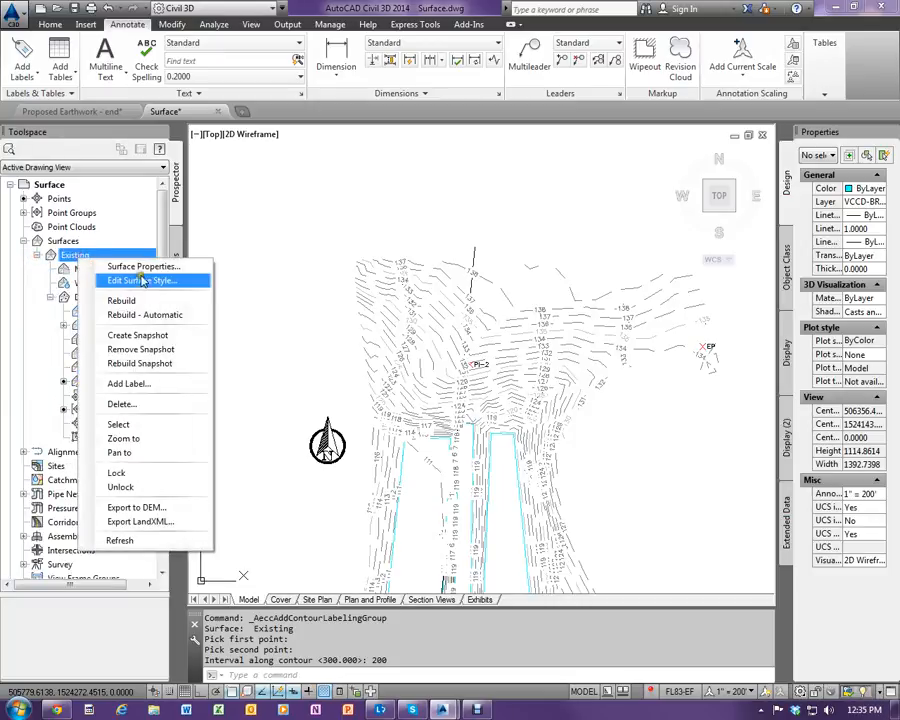
click(119, 268)
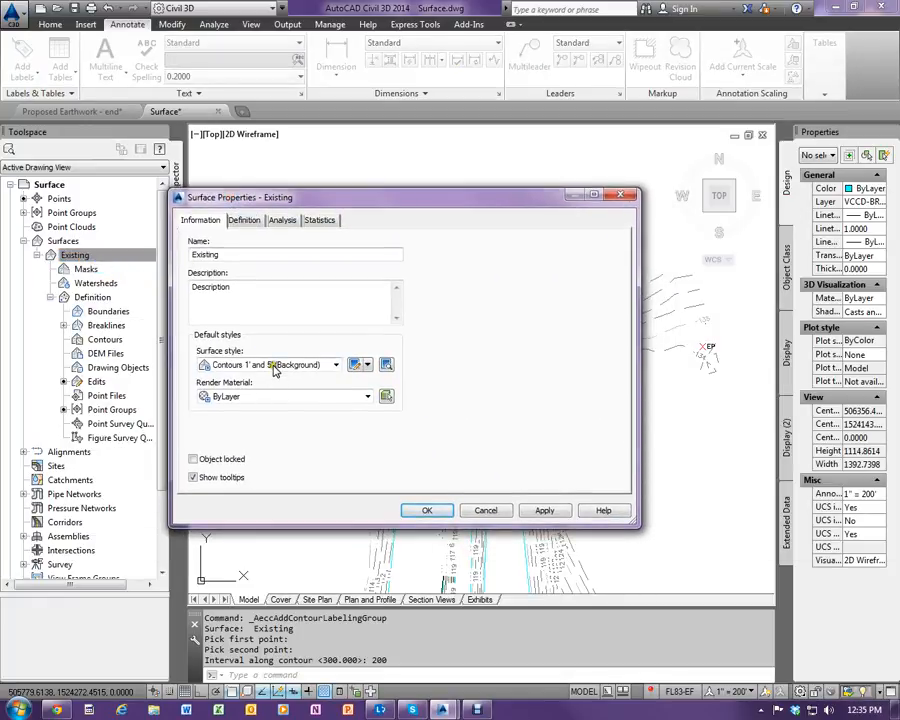
click(273, 366)
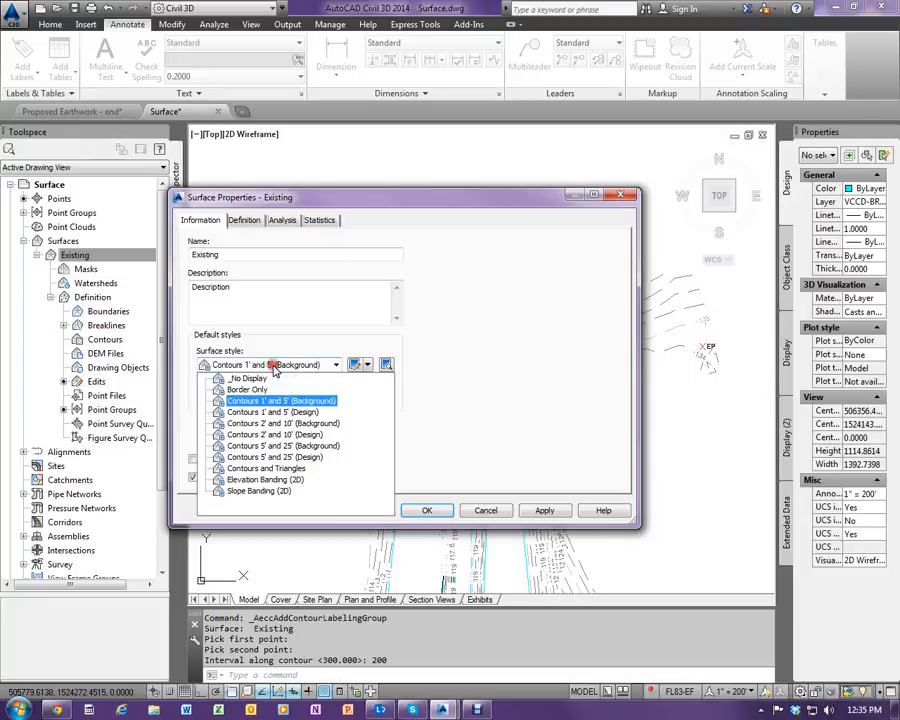
click(280, 424)
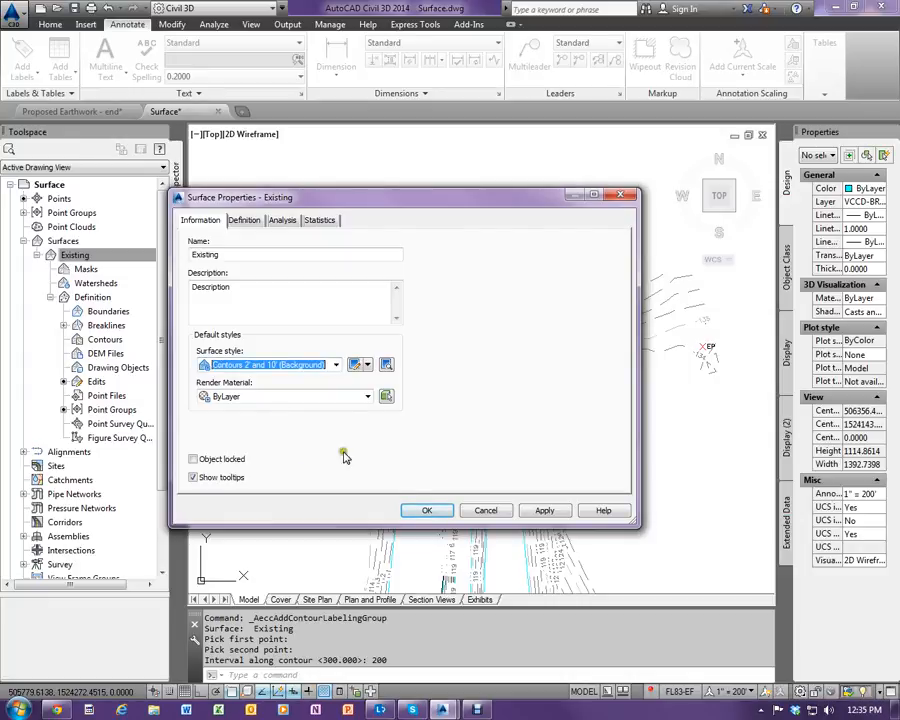
click(428, 511)
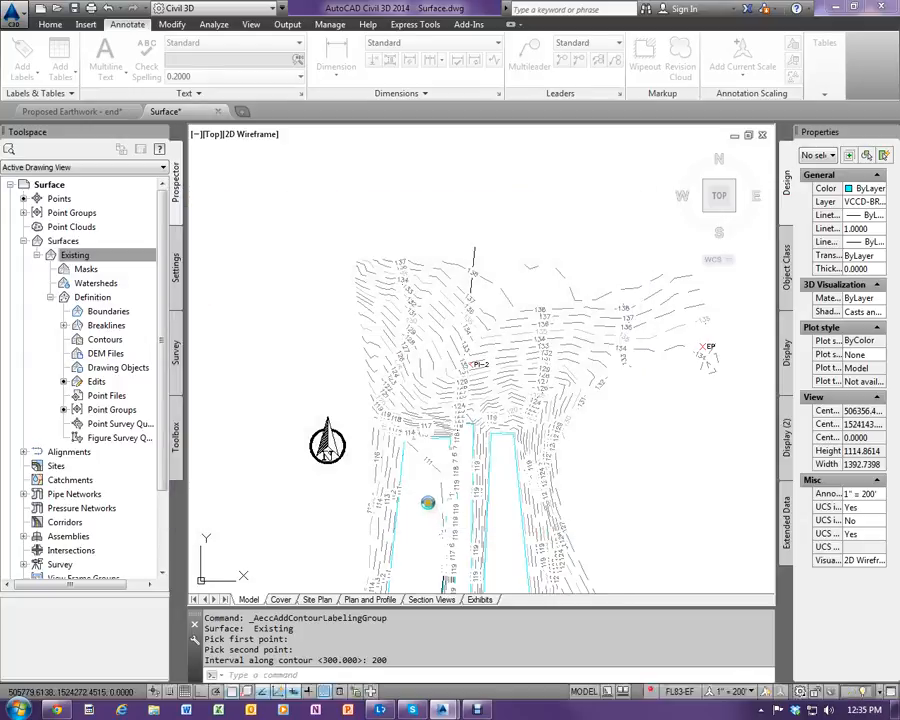
scroll(400, 343, up, 5)
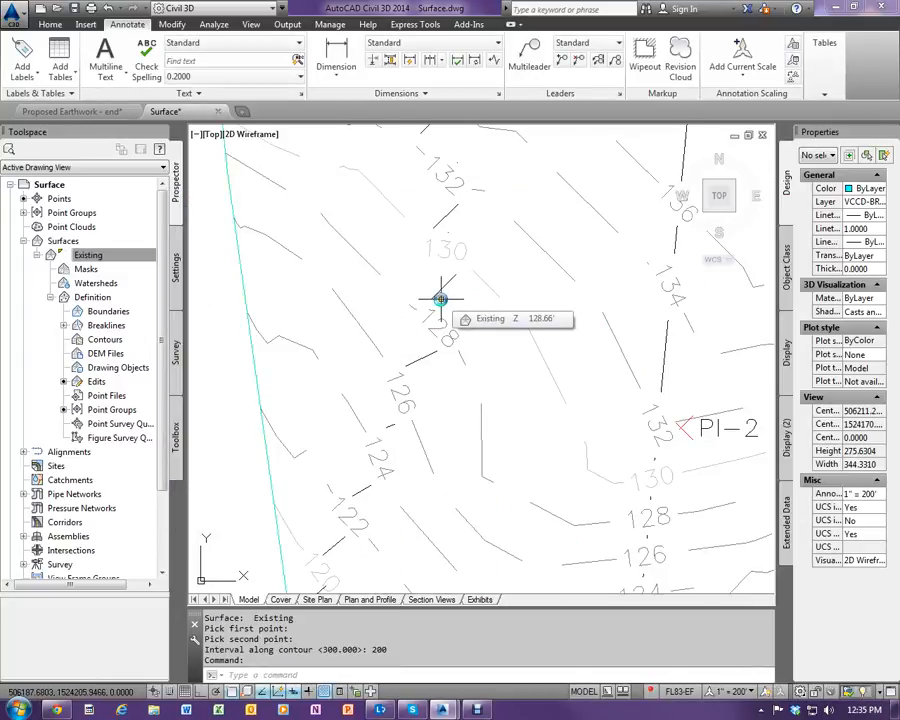
click(436, 292)
scroll(447, 316, down, 5)
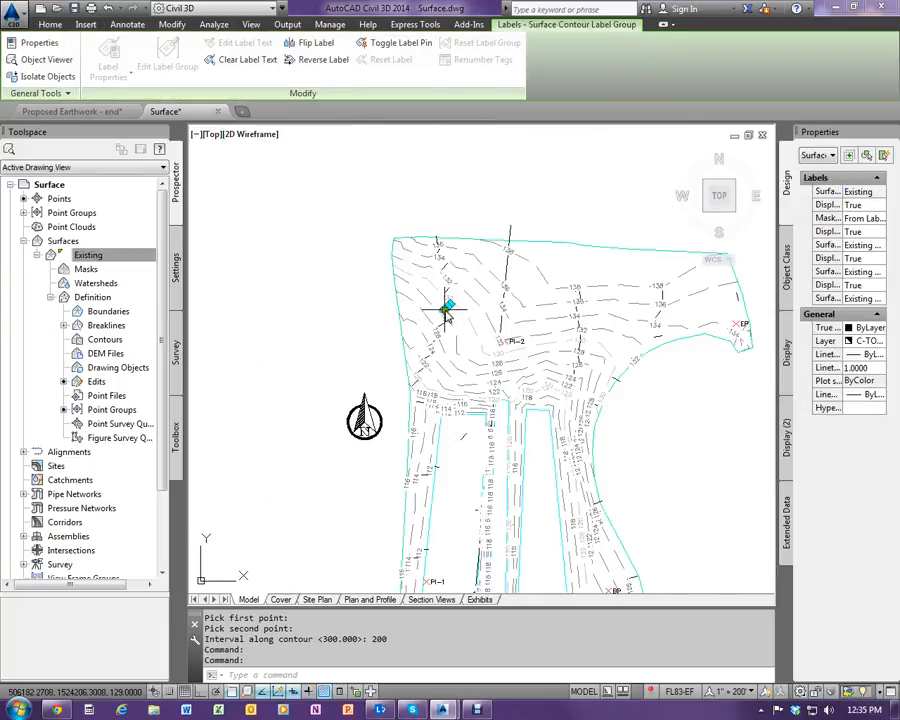
scroll(512, 270, up, 3)
key(Escape)
key(Escape)
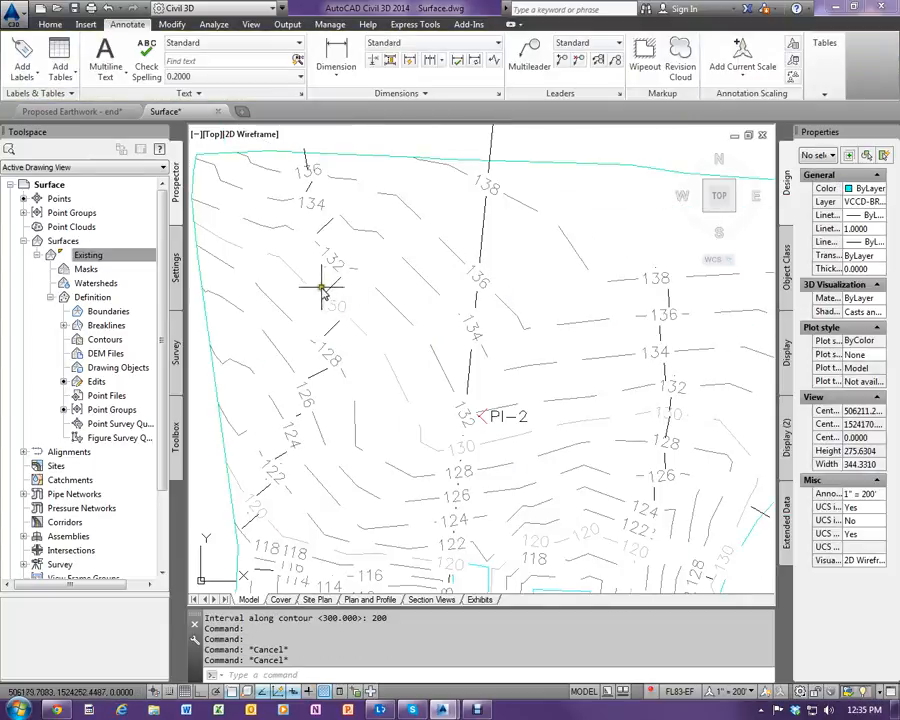
Set Display Contour Label Line to False for the long north-south label line passing PI-2, and clear the selection.
click(483, 232)
scroll(440, 258, down, 2)
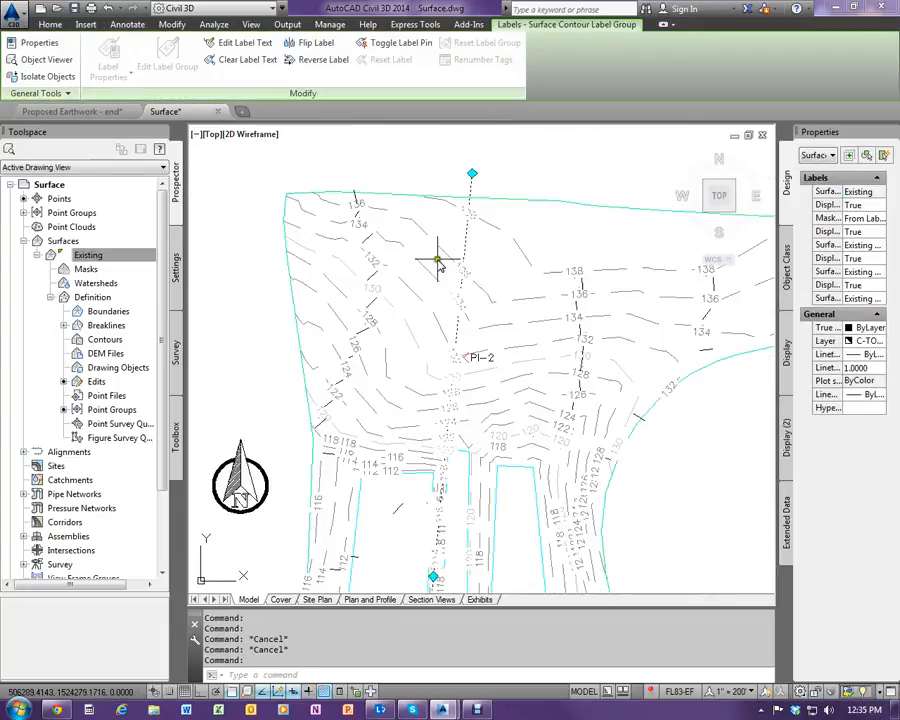
drag(777, 197, 680, 250)
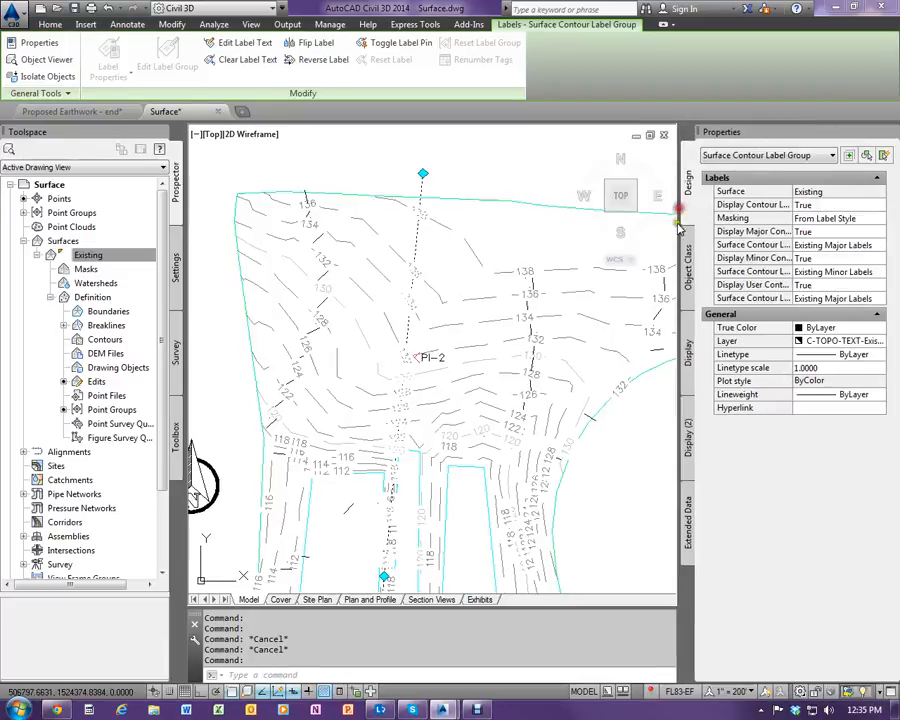
key(Escape)
click(421, 192)
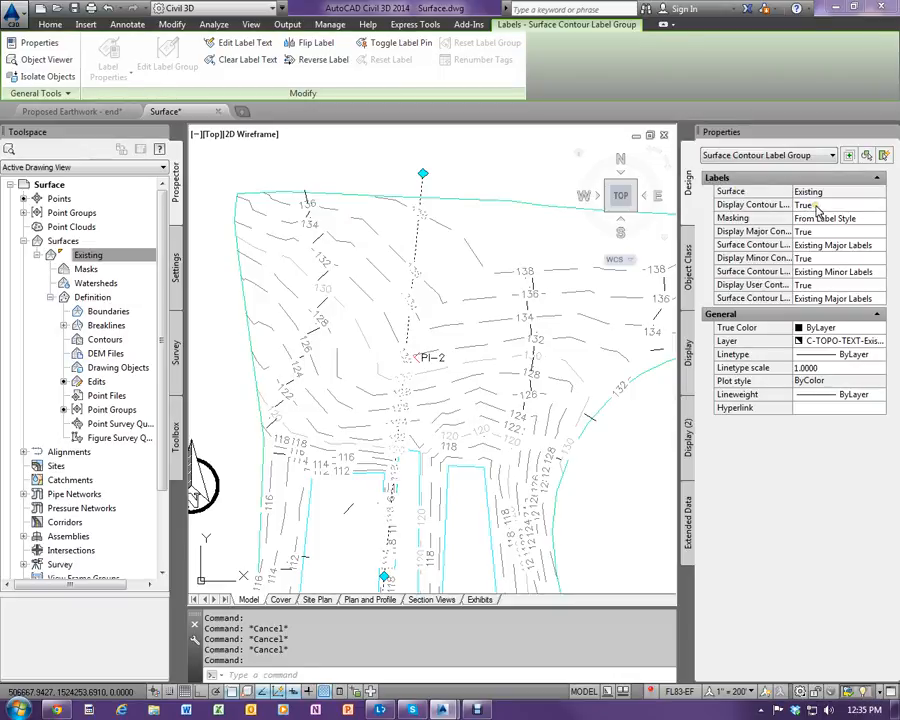
drag(678, 200, 578, 203)
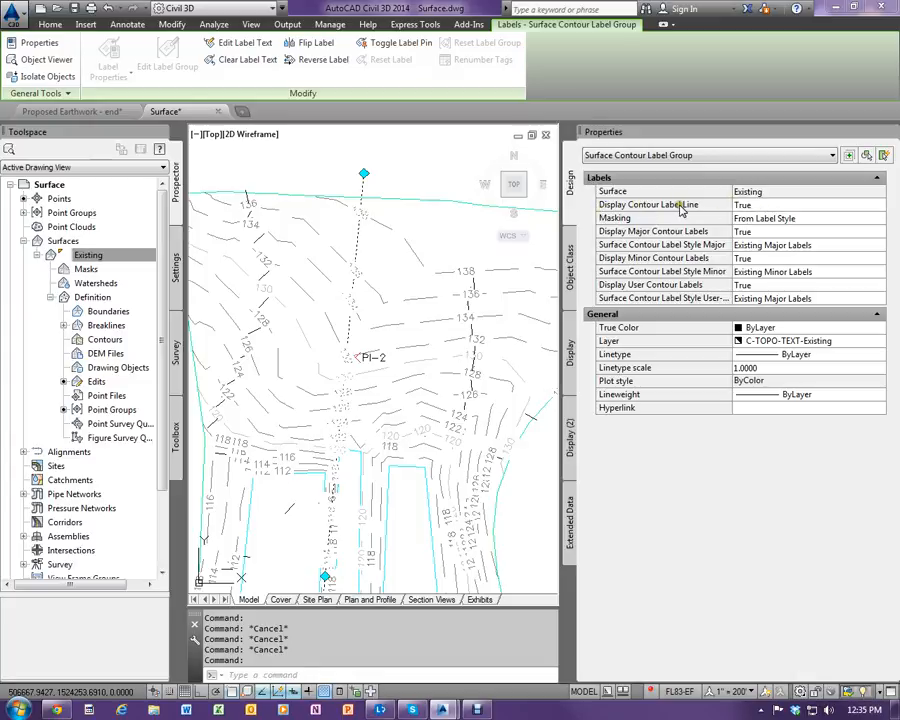
click(771, 206)
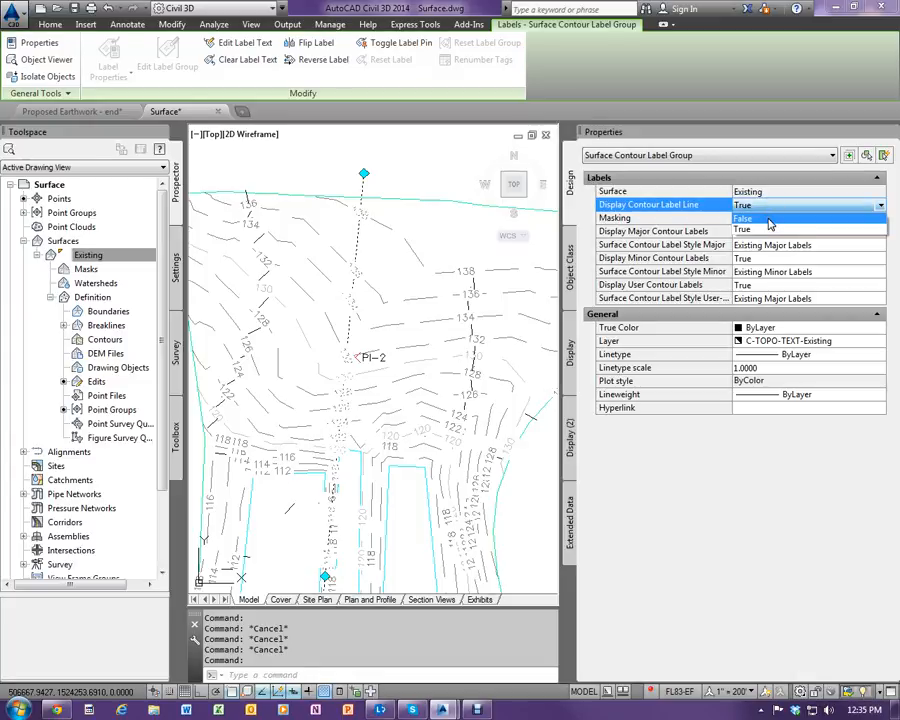
click(768, 218)
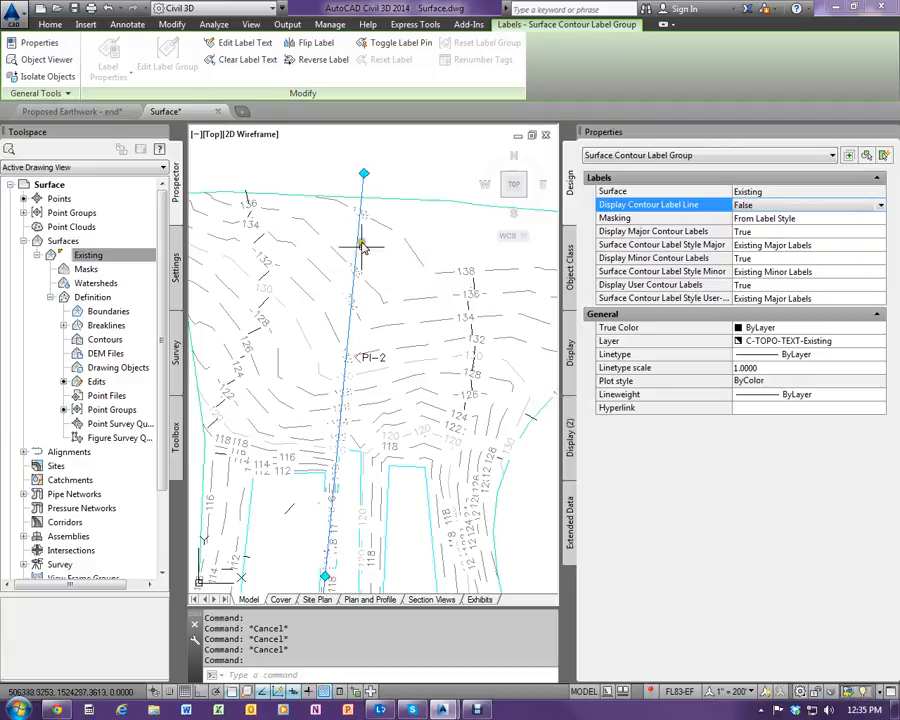
click(458, 239)
click(450, 229)
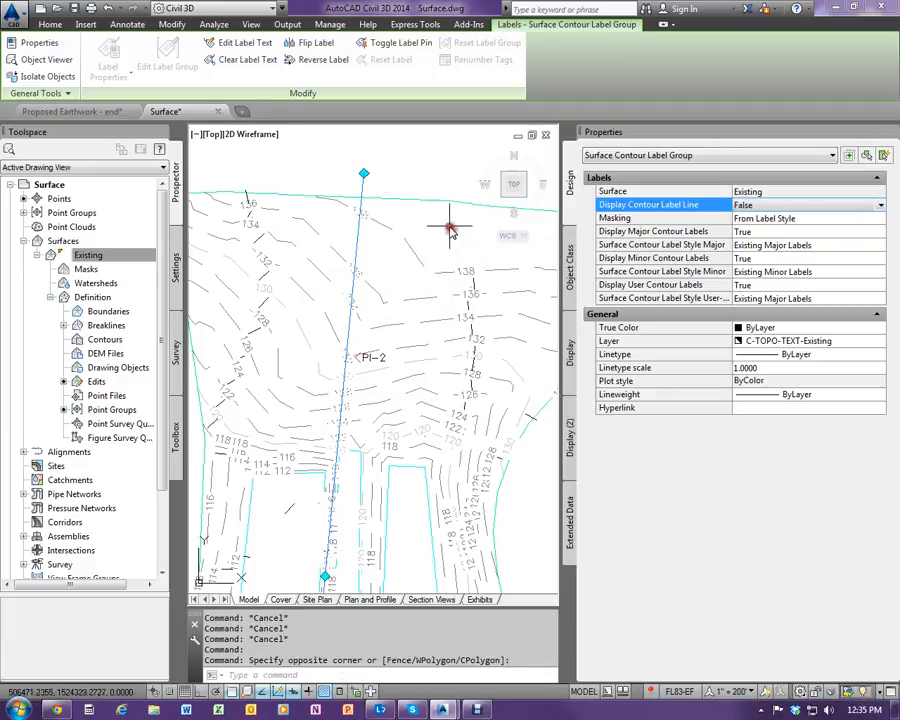
key(Return)
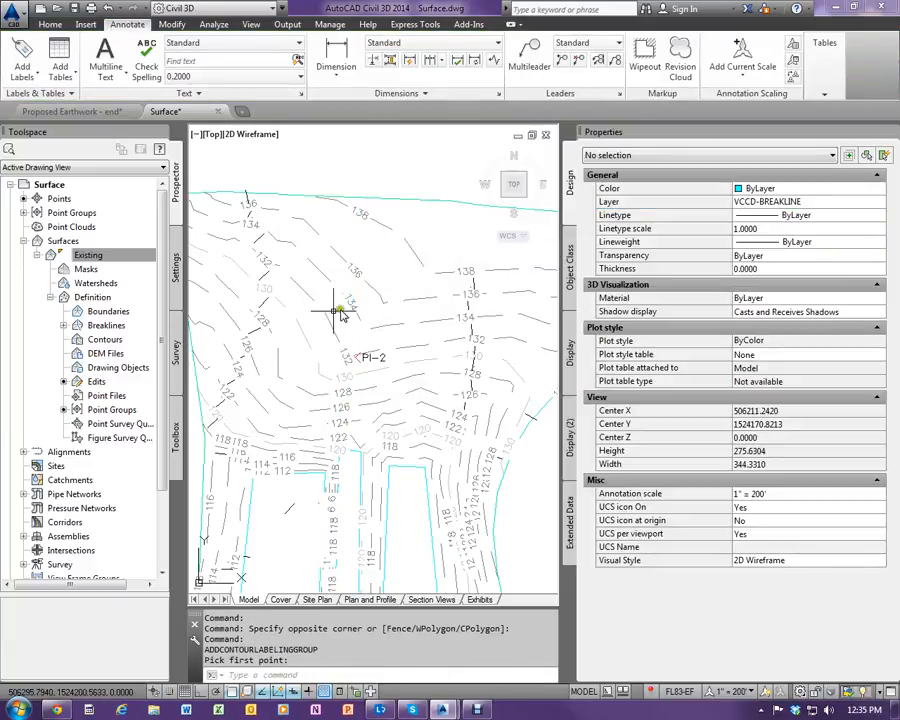
click(243, 203)
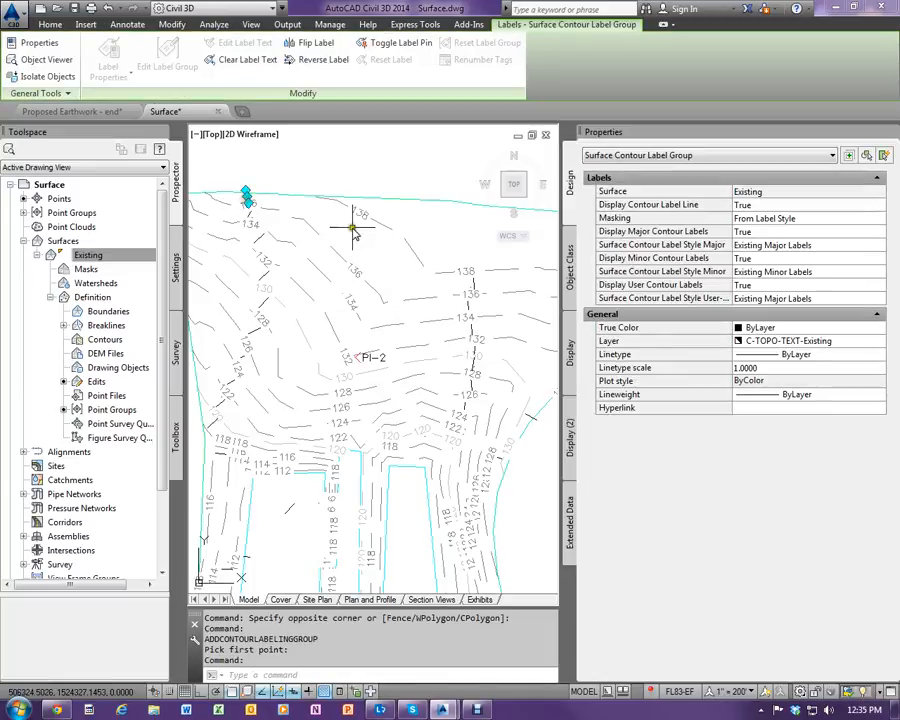
scroll(416, 215, down, 4)
scroll(462, 366, up, 4)
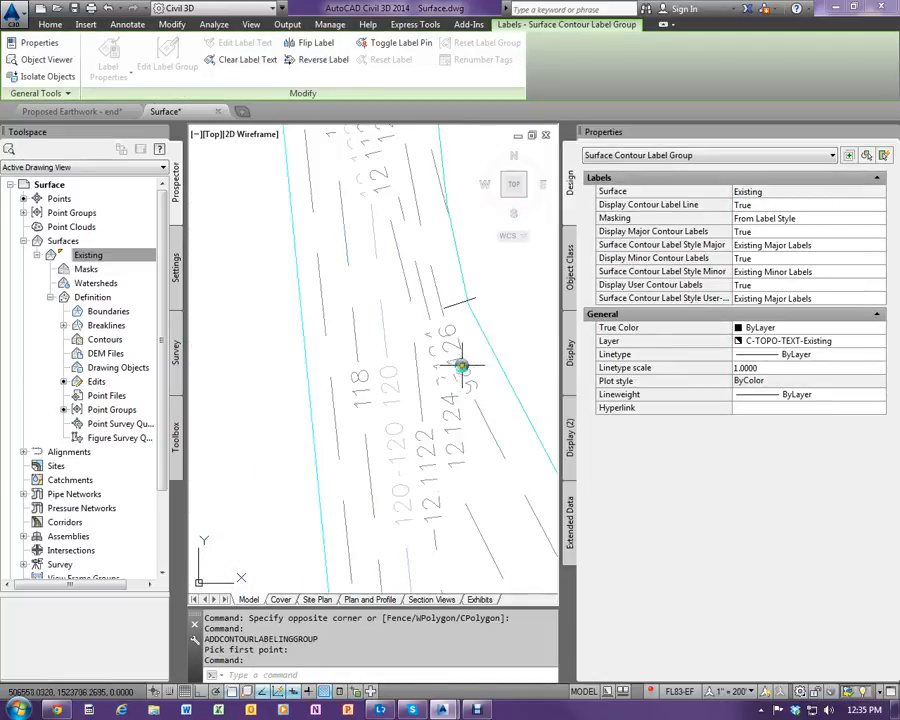
scroll(458, 310, down, 4)
key(Escape)
scroll(290, 240, down, 2)
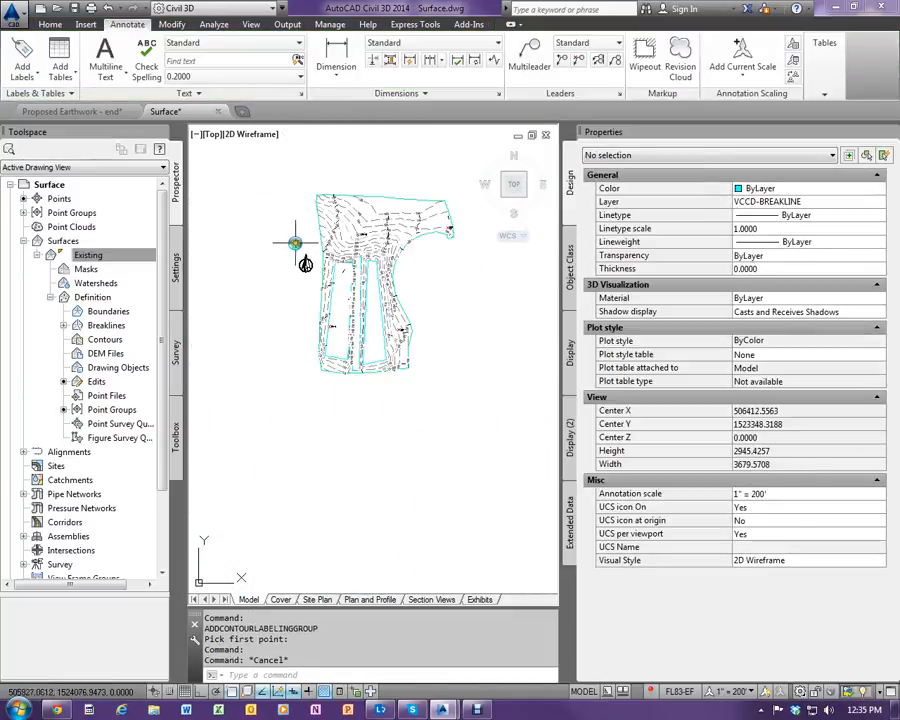
scroll(345, 222, up, 10)
scroll(338, 248, down, 10)
click(333, 250)
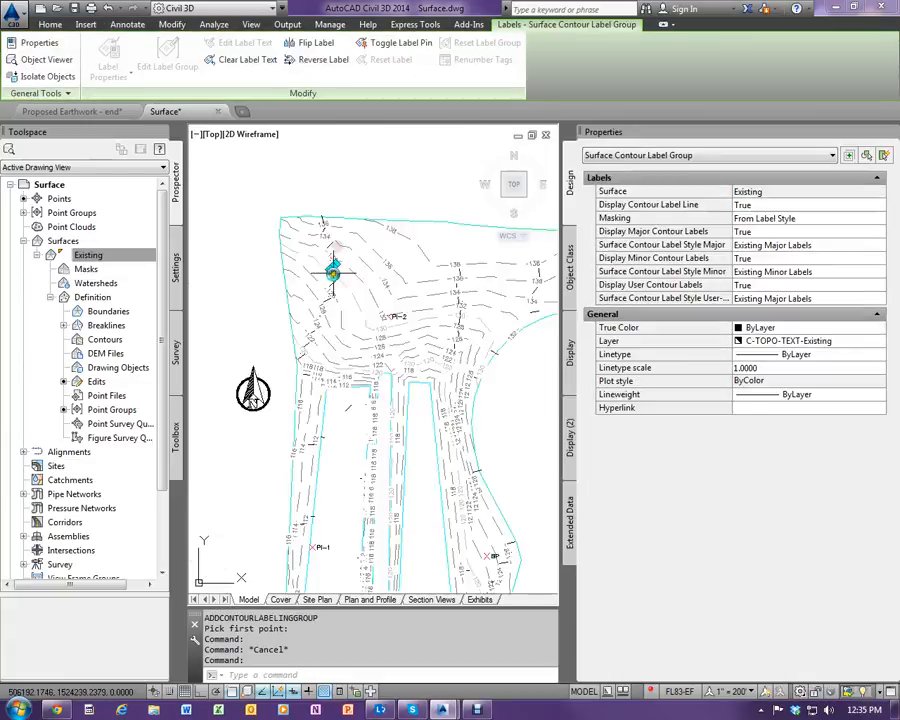
key(Escape)
key(Escape)
Select the column of contour labels near the site's northwest corner, set Display Contour Label Line to False, and clear the selection.
click(292, 164)
click(332, 252)
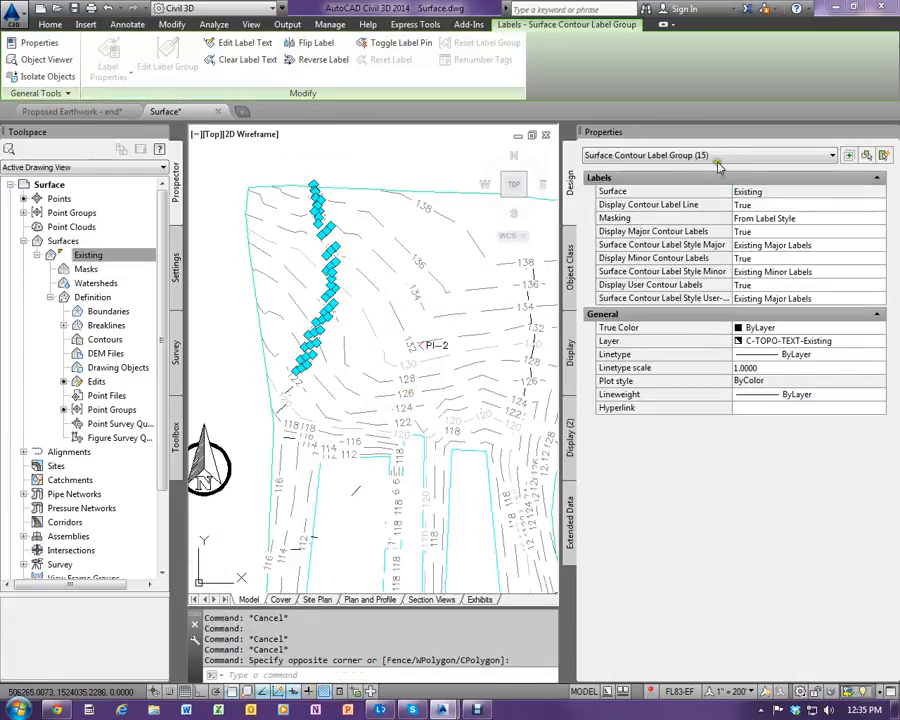
click(714, 156)
click(700, 171)
click(758, 204)
click(759, 205)
click(742, 217)
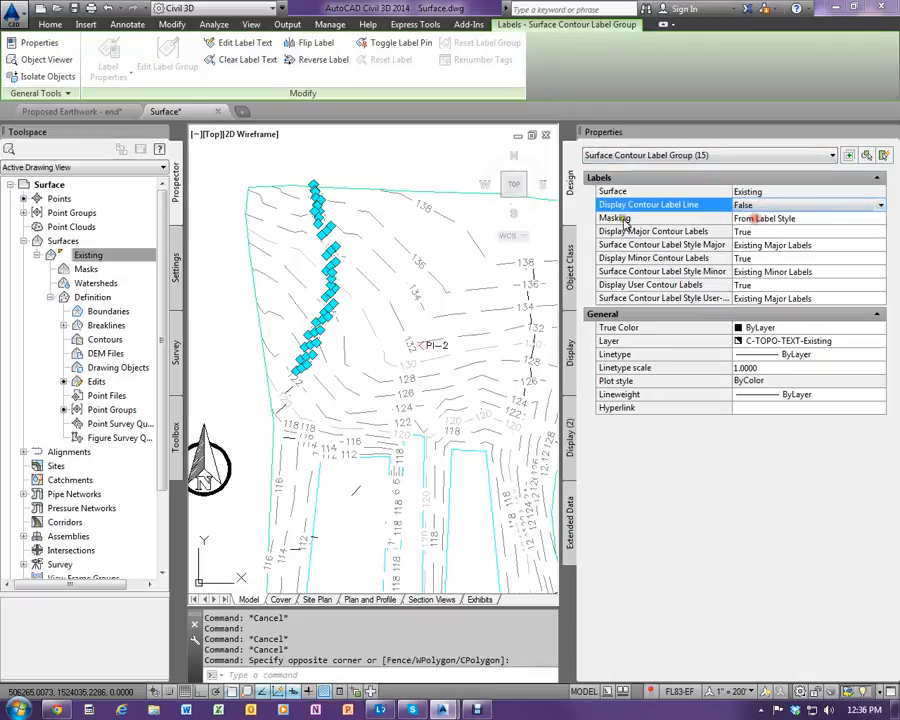
click(446, 195)
key(Escape)
key(Escape)
key(Escape)
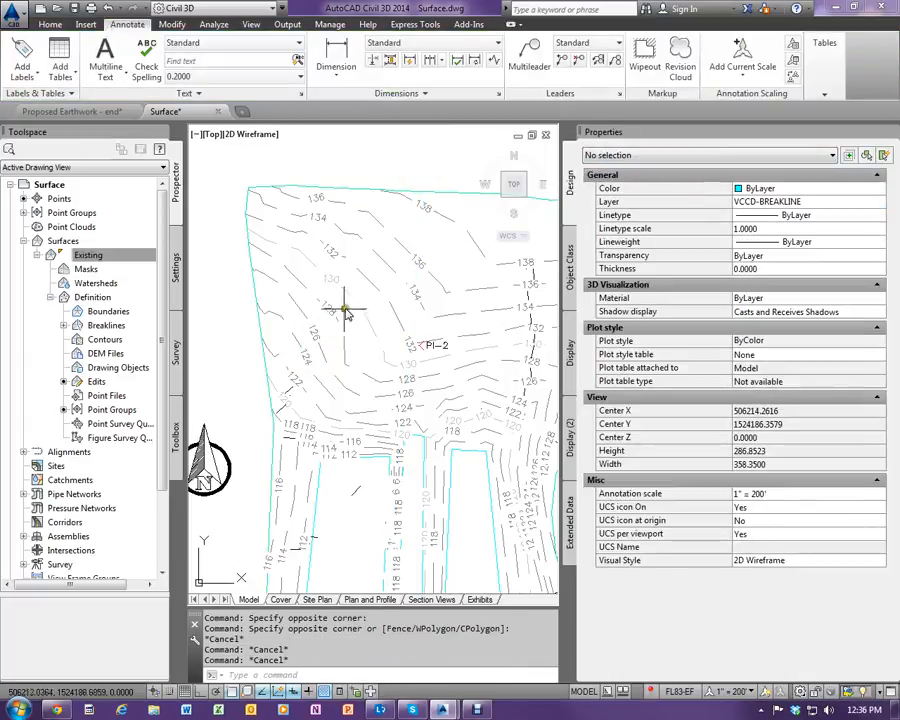
Select the whole site, restrict the properties to Surface Contour Label Group objects, set Display Contour Label Line to False, and clear the selection.
scroll(345, 300, down, 4)
click(284, 215)
click(462, 434)
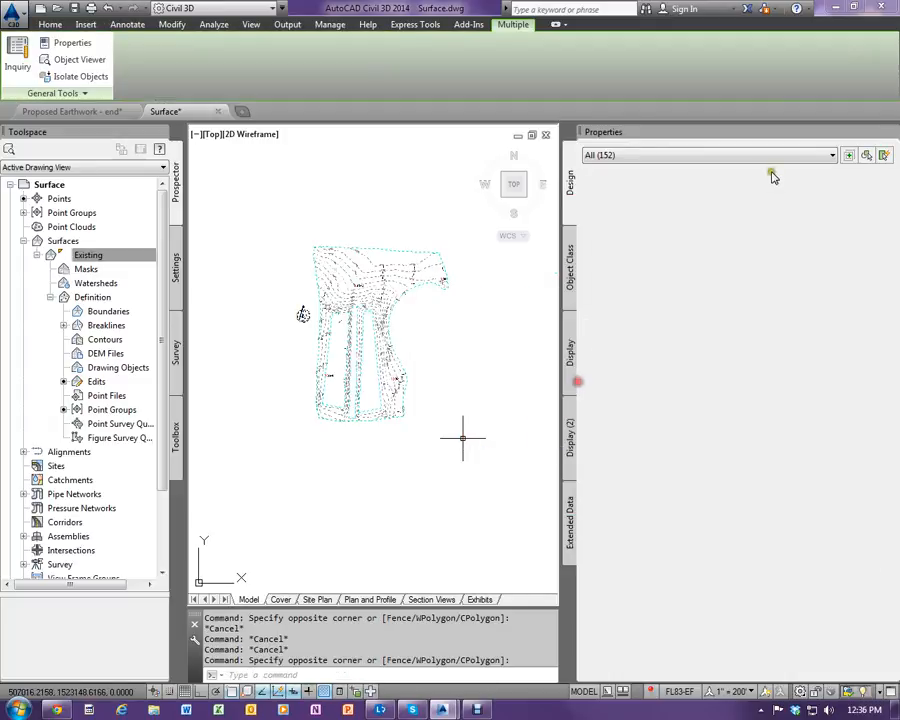
click(690, 155)
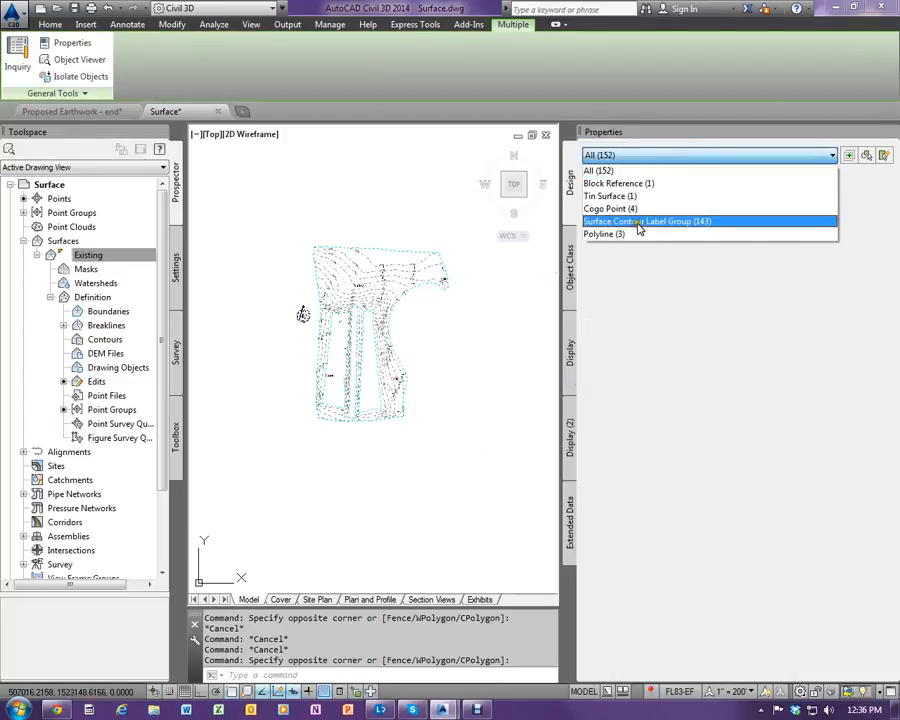
click(638, 221)
click(776, 206)
click(779, 207)
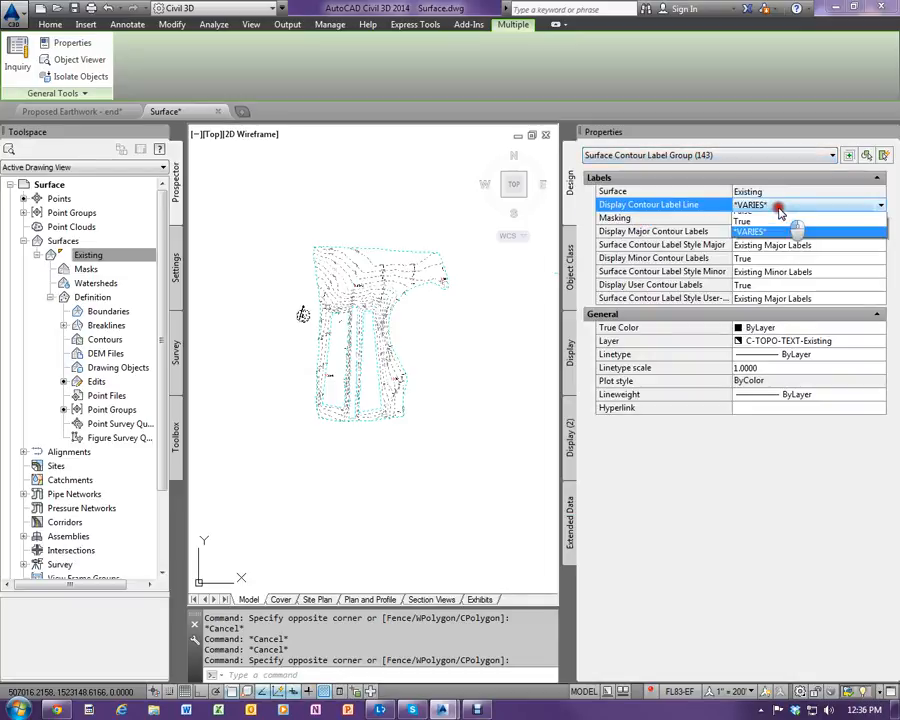
click(772, 218)
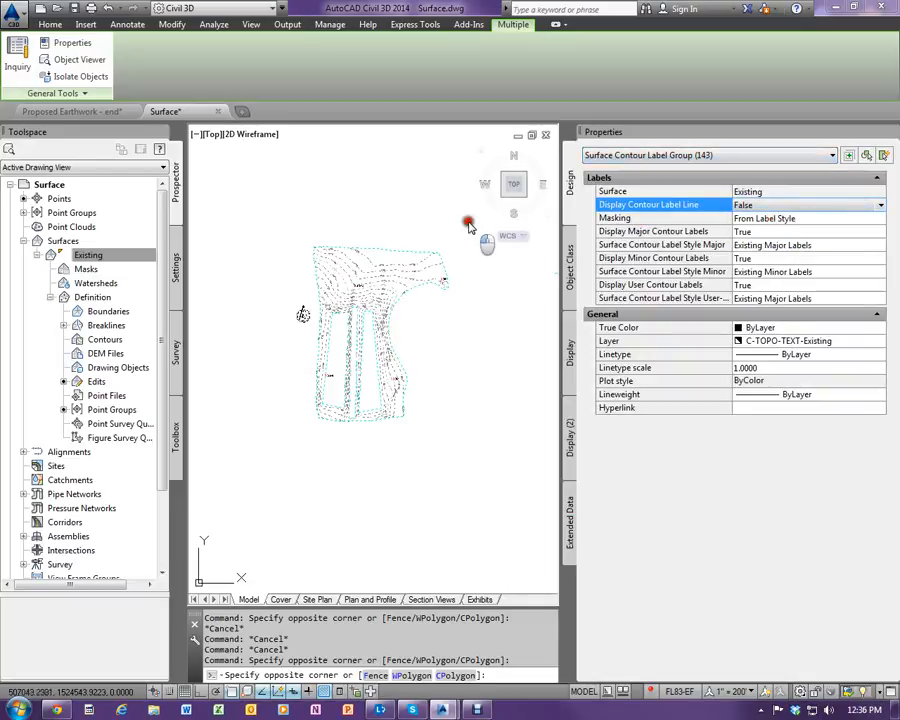
key(Escape)
key(Escape)
Examine the contour labels around PI-2, check the properties of the 128 label northwest of it, and clear the selection.
scroll(450, 262, up, 7)
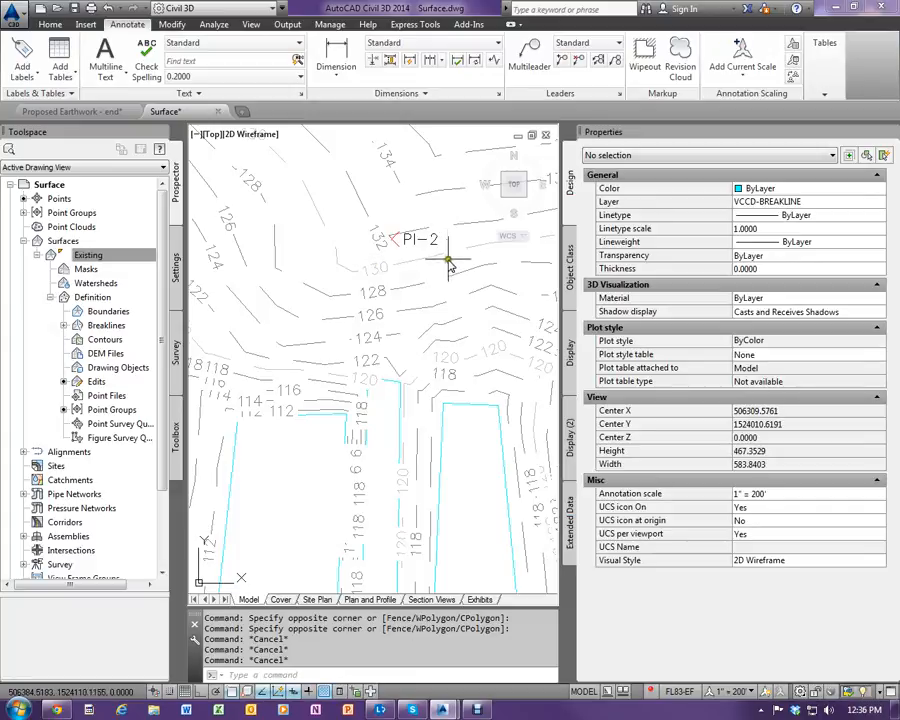
scroll(393, 278, down, 2)
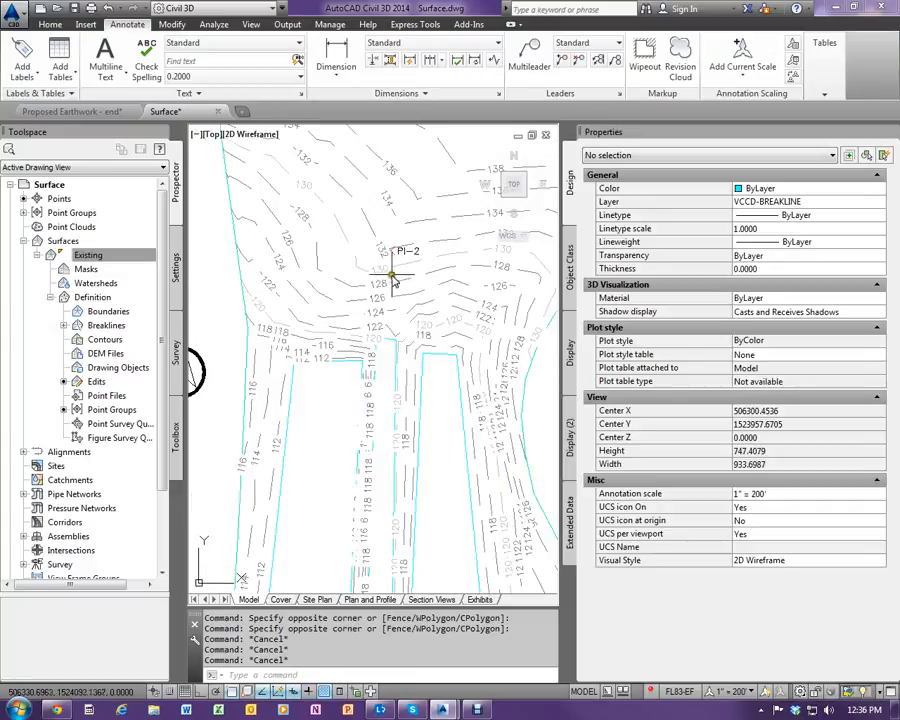
scroll(278, 236, up, 2)
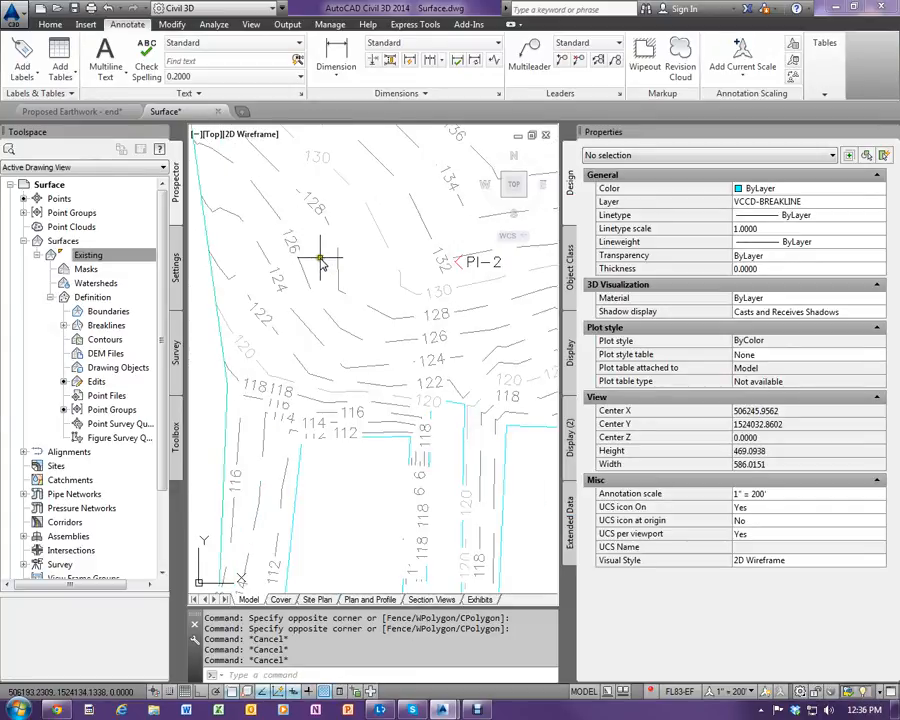
click(310, 205)
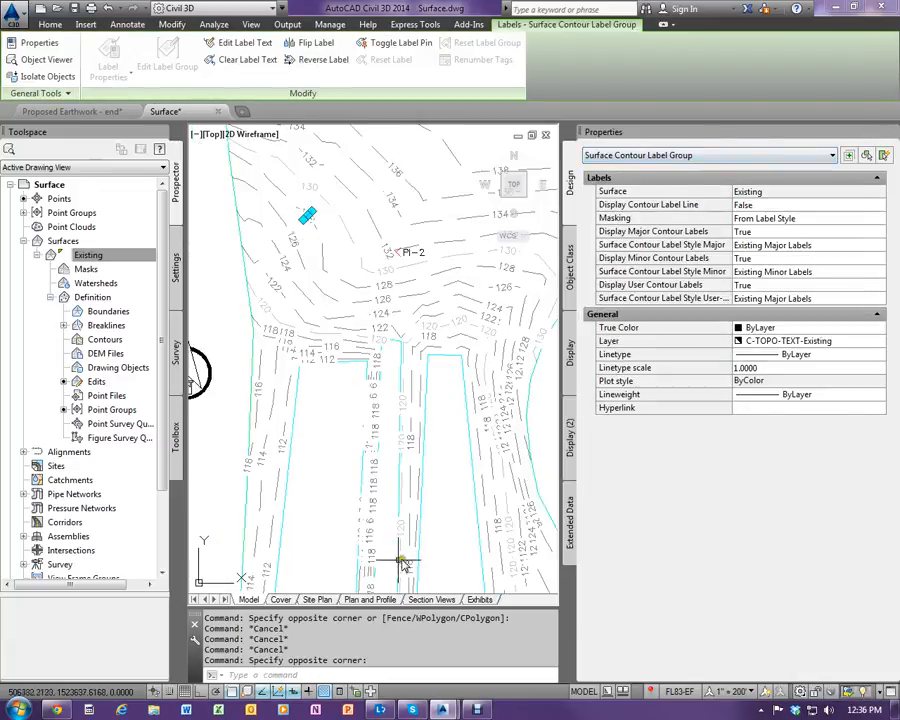
key(Escape)
key(Escape)
key(Escape)
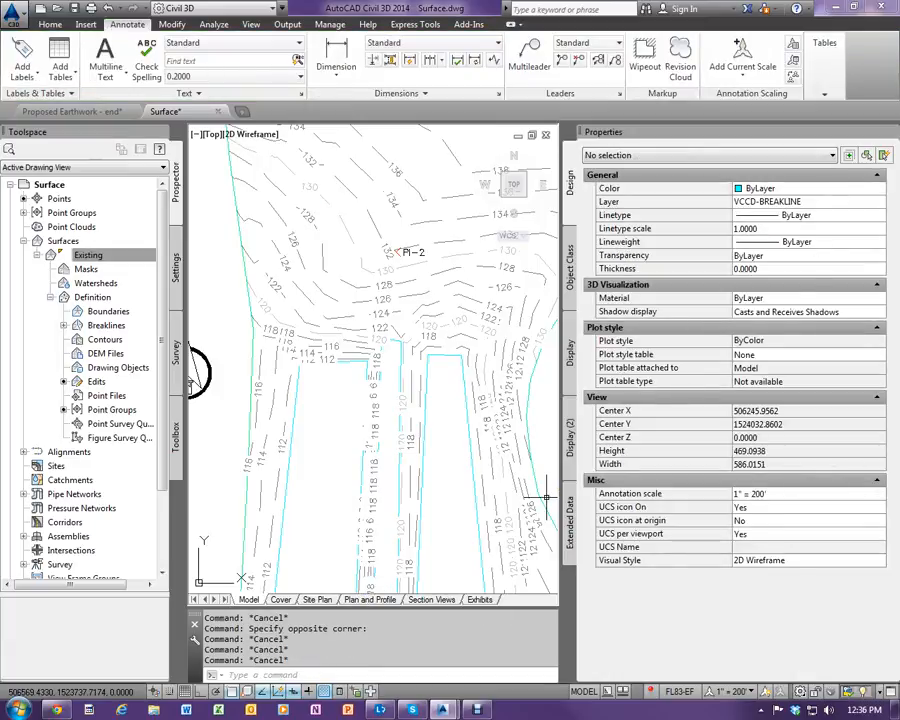
Hide the Properties palette and bring it back with the PR command.
key(ctrl+1)
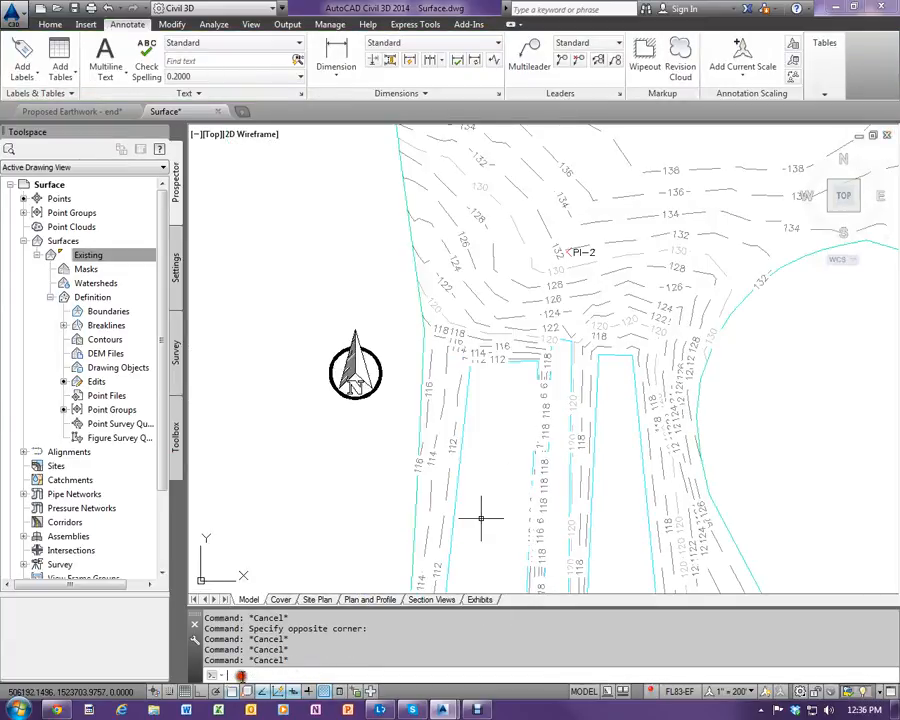
text(pr)
key(Return)
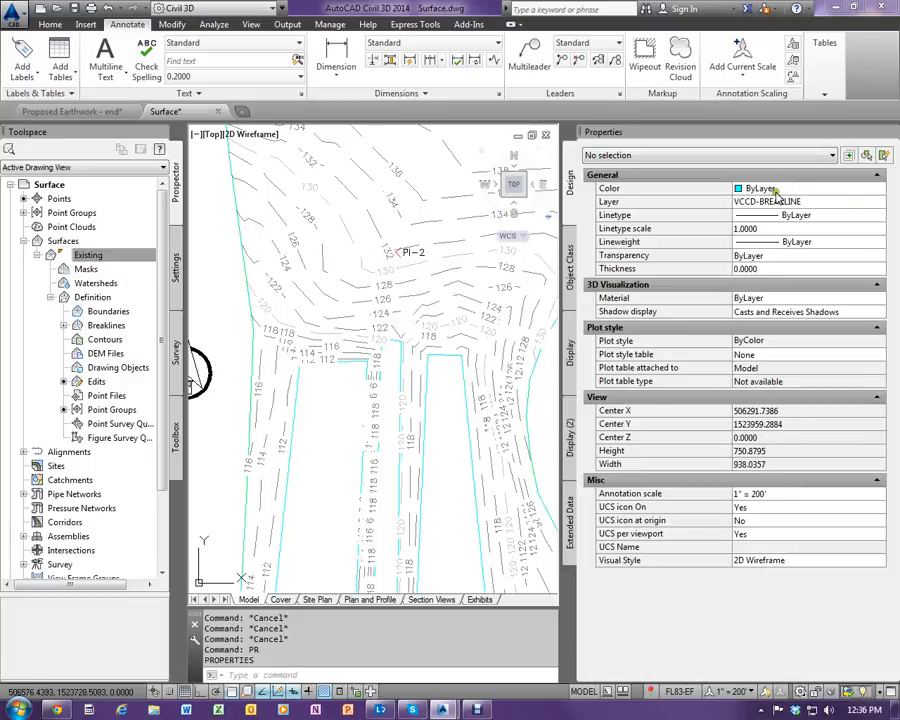
click(398, 200)
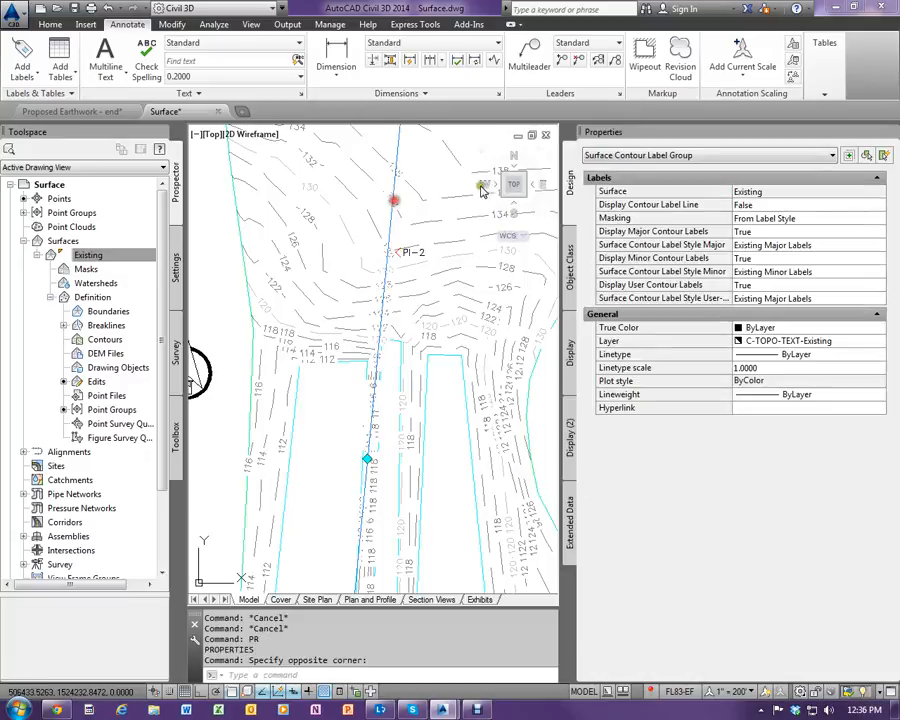
key(Escape)
key(Escape)
key(Escape)
Select the 130 contour label northwest of PI-2 and open its major label style, Existing Major Labels, for editing.
mouse_move(310, 184)
mouse_down()
mouse_move(343, 177)
mouse_move(307, 183)
mouse_up()
key(Escape)
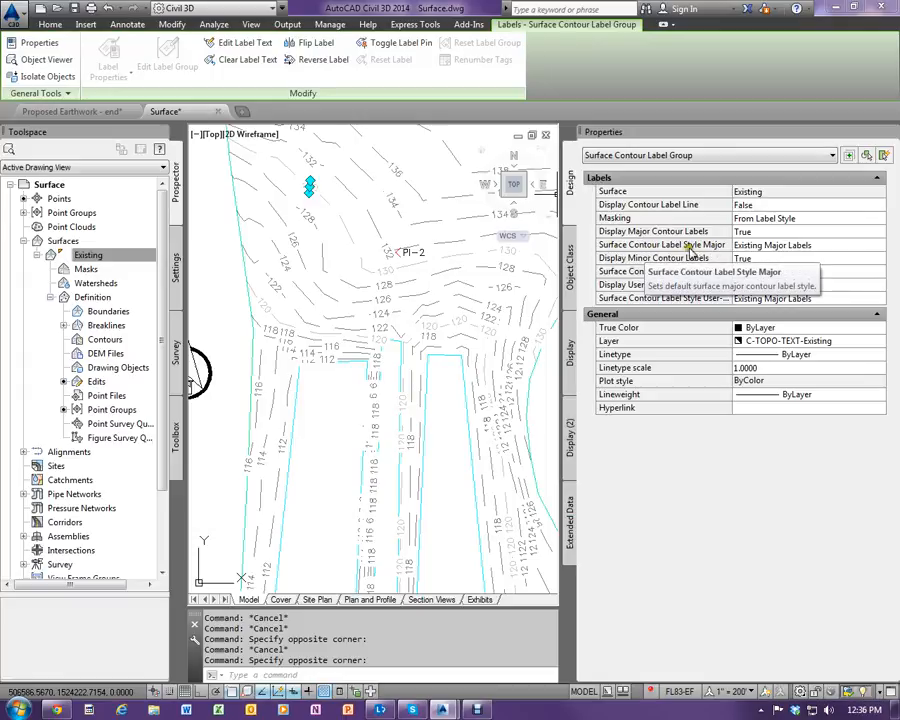
click(840, 248)
click(875, 247)
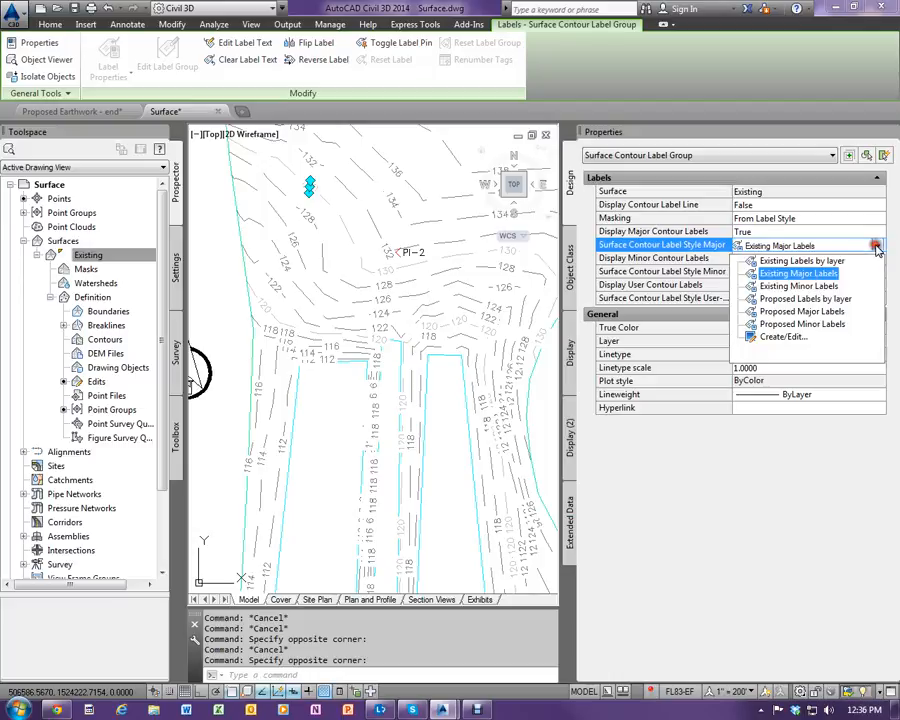
click(782, 336)
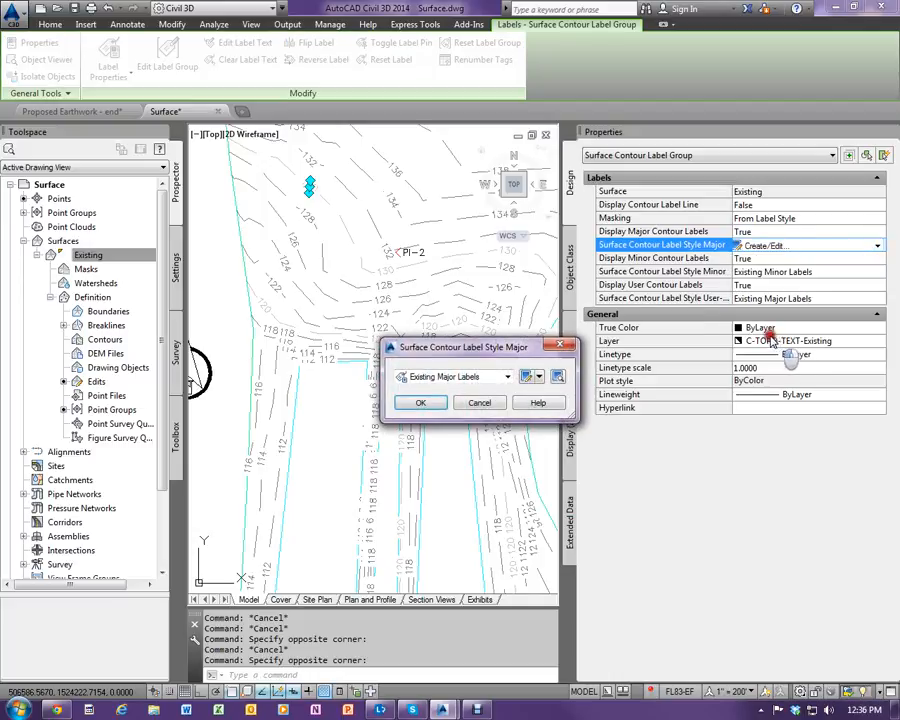
click(507, 377)
click(509, 381)
click(537, 378)
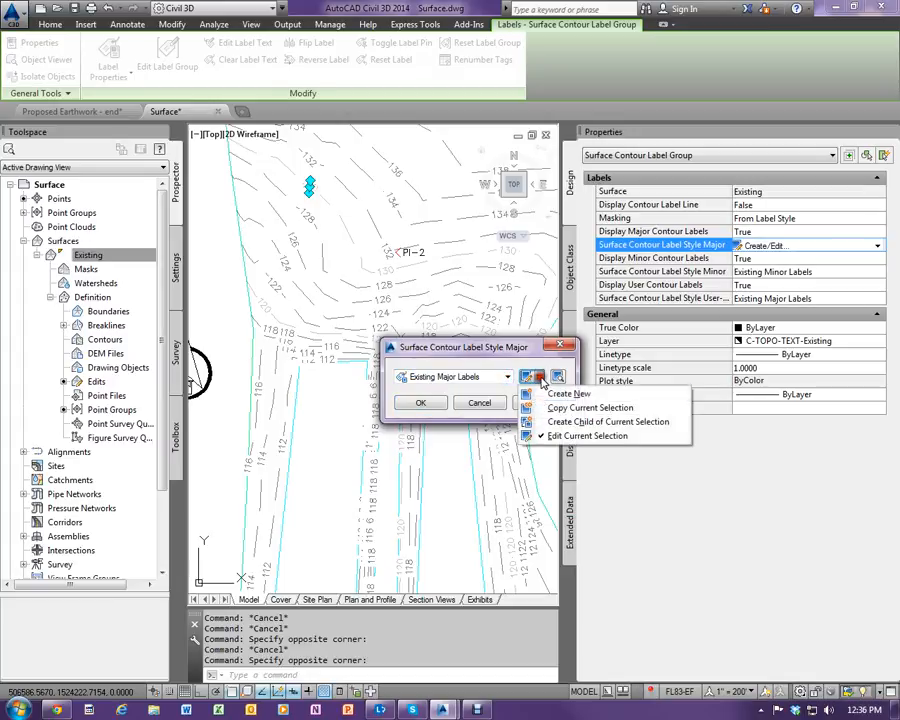
click(572, 438)
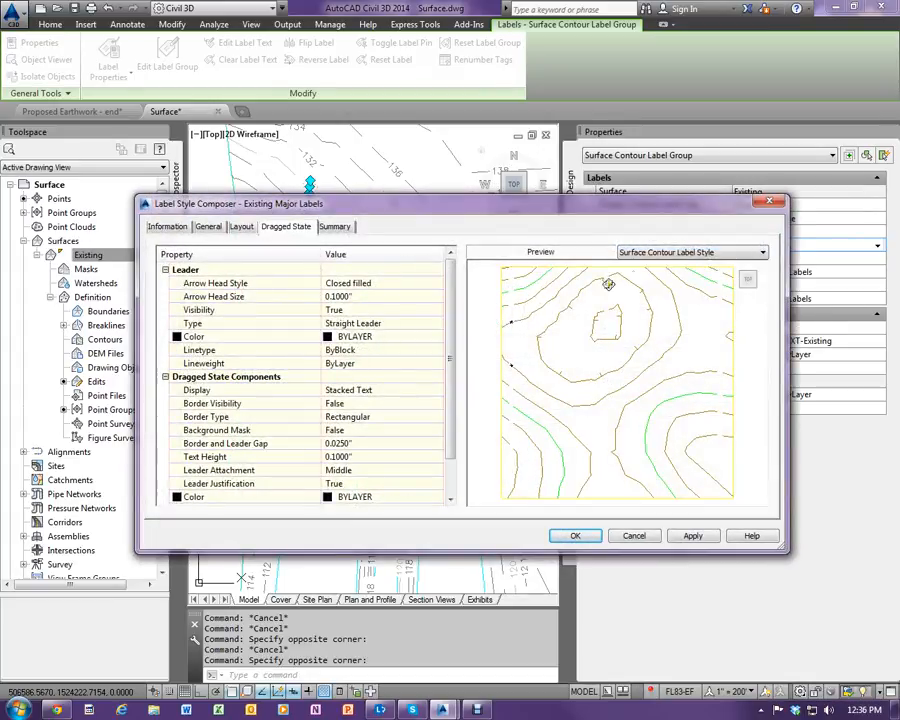
Set the Surface Elevation component's text height to 0.03" in the Existing Major Labels layout and apply the change.
click(241, 227)
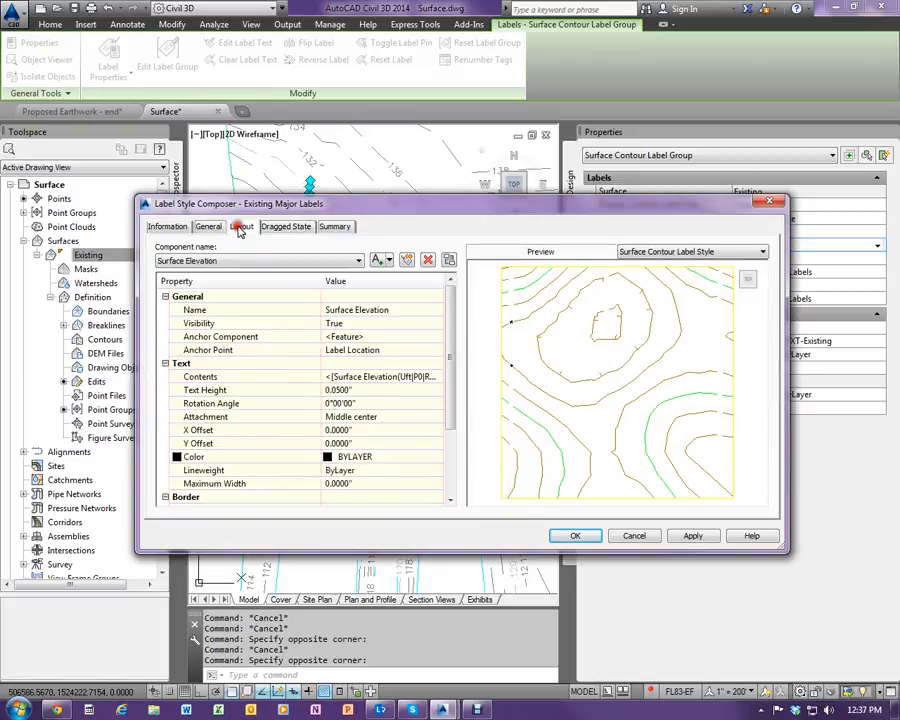
click(178, 227)
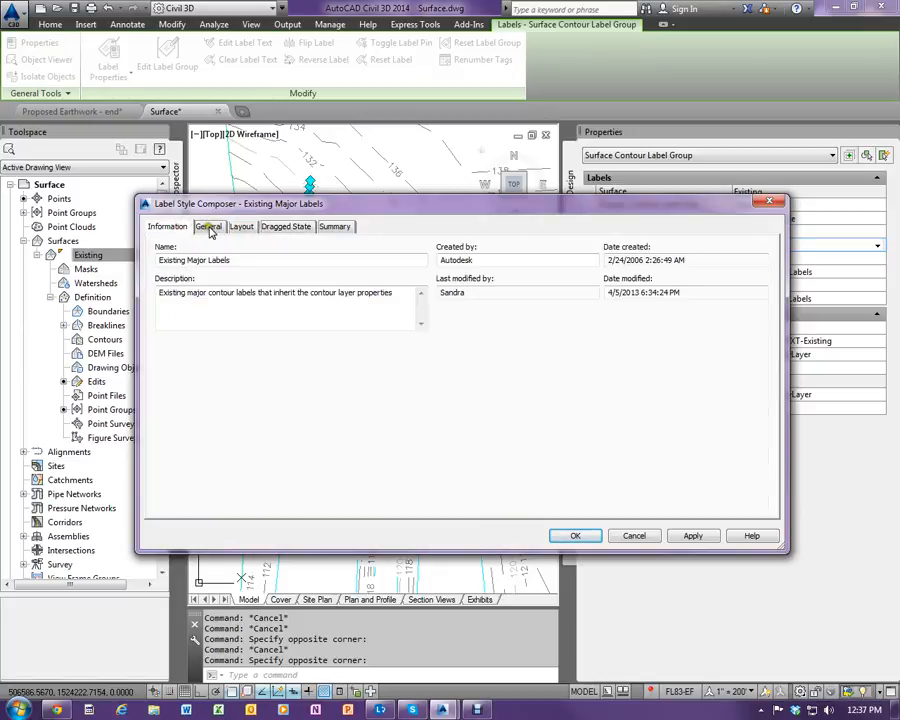
click(209, 227)
click(241, 227)
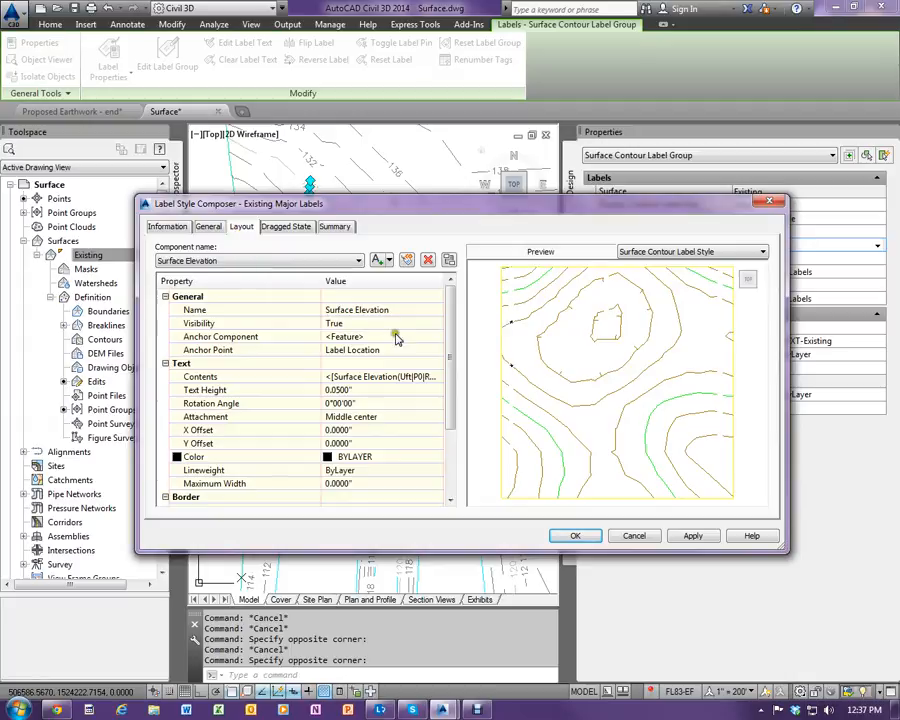
click(357, 390)
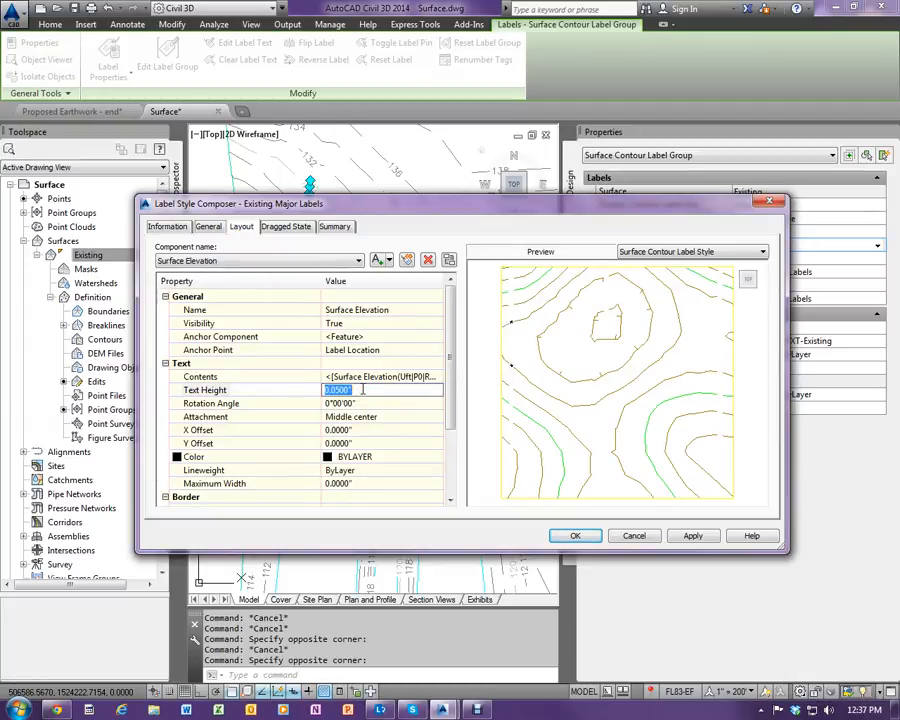
key(Return)
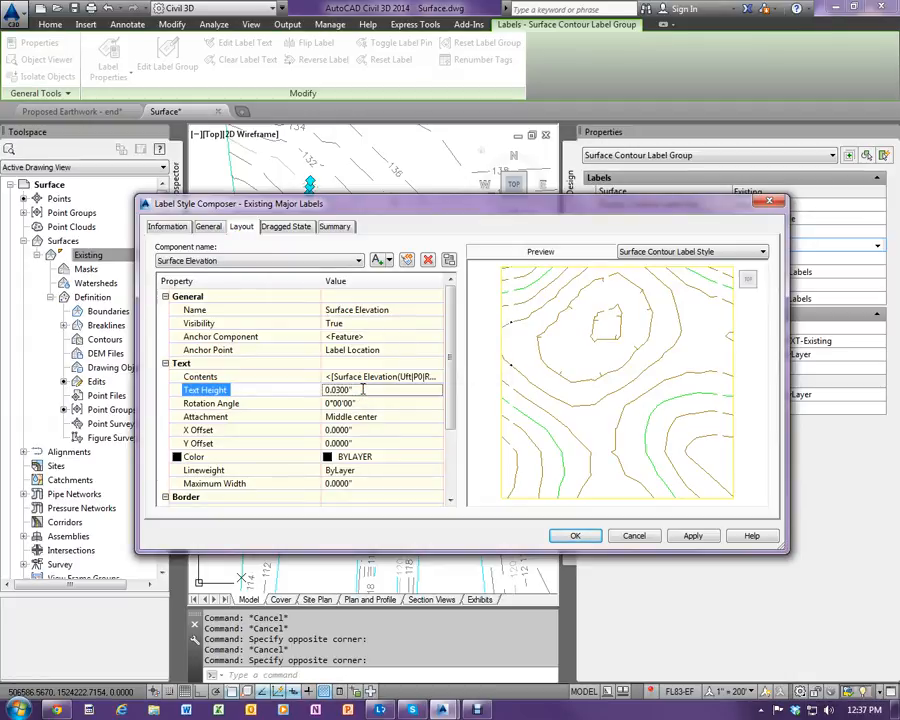
click(689, 537)
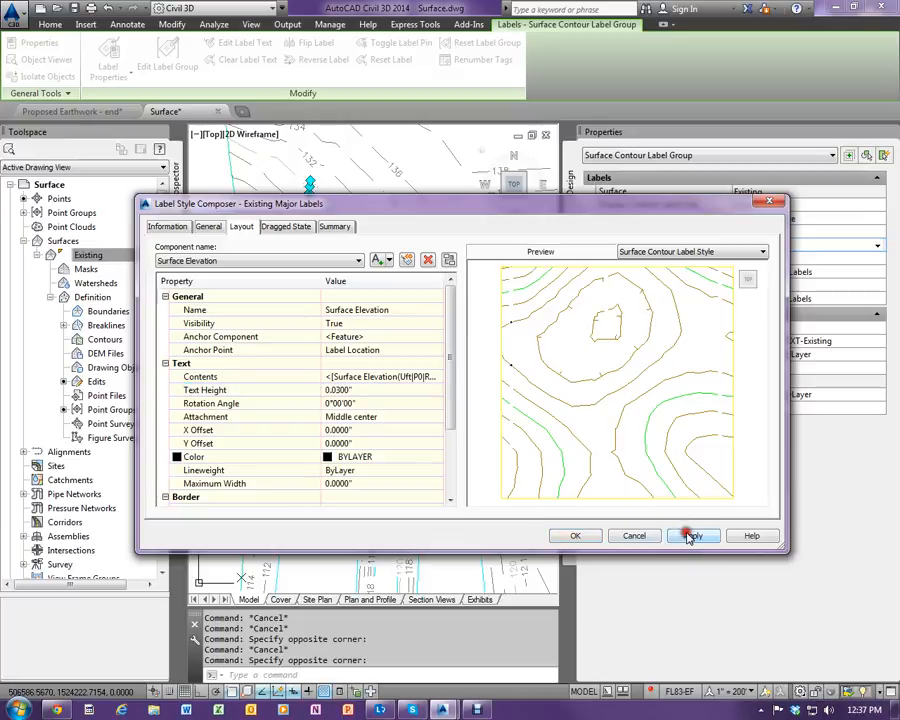
Review the Existing Major Labels attachment and dragged state settings, and accept the edited style for the selected label group.
click(368, 418)
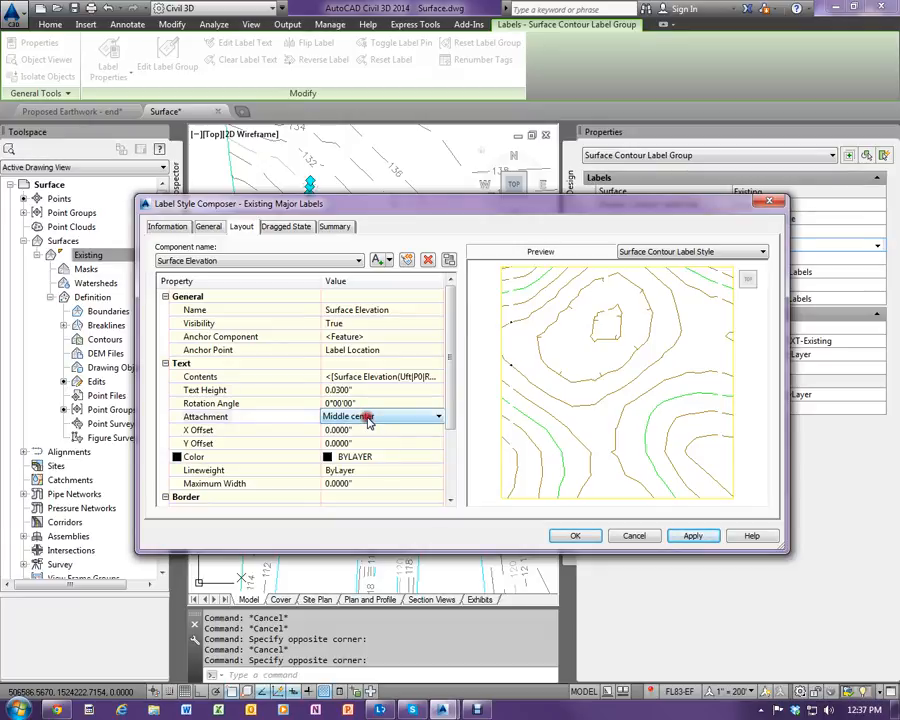
click(368, 418)
click(368, 418)
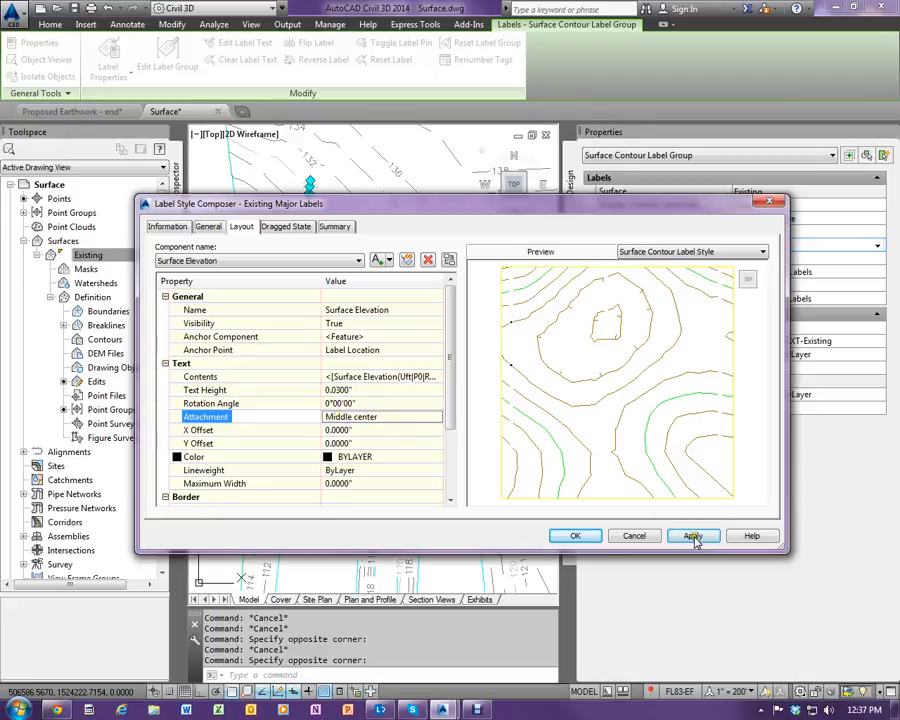
click(283, 228)
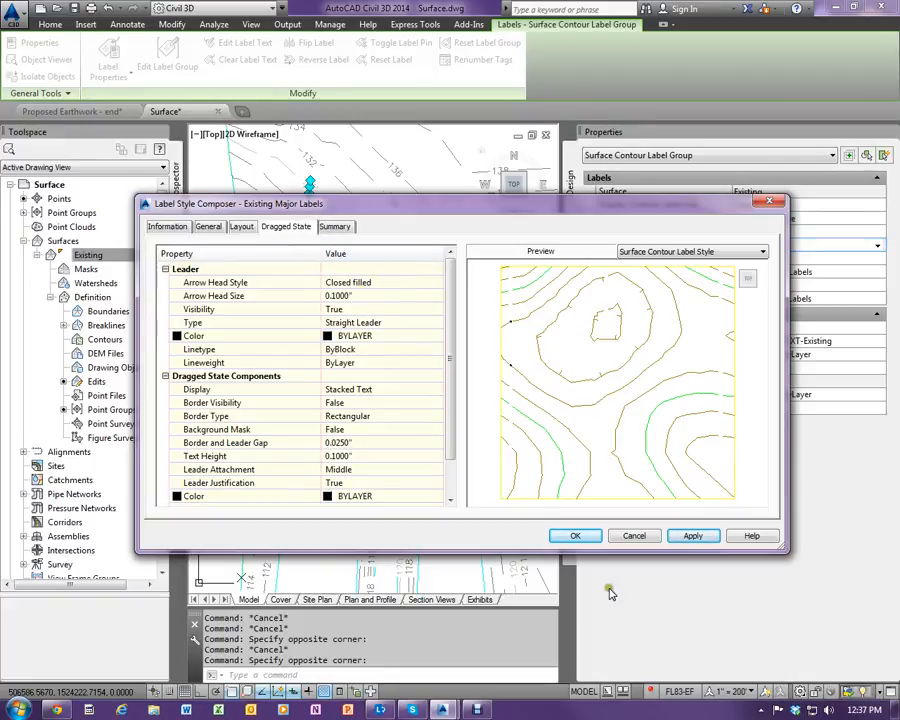
click(572, 538)
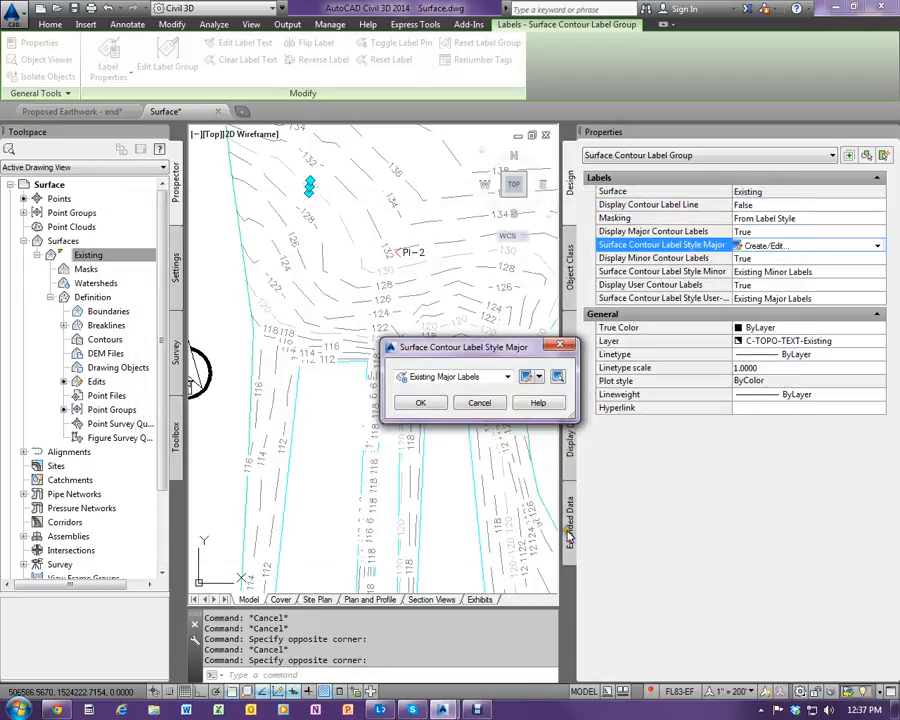
click(418, 403)
Select the contour labels just south of PI-2 and open their minor label style, Existing Minor Labels, for editing.
scroll(375, 278, up, 3)
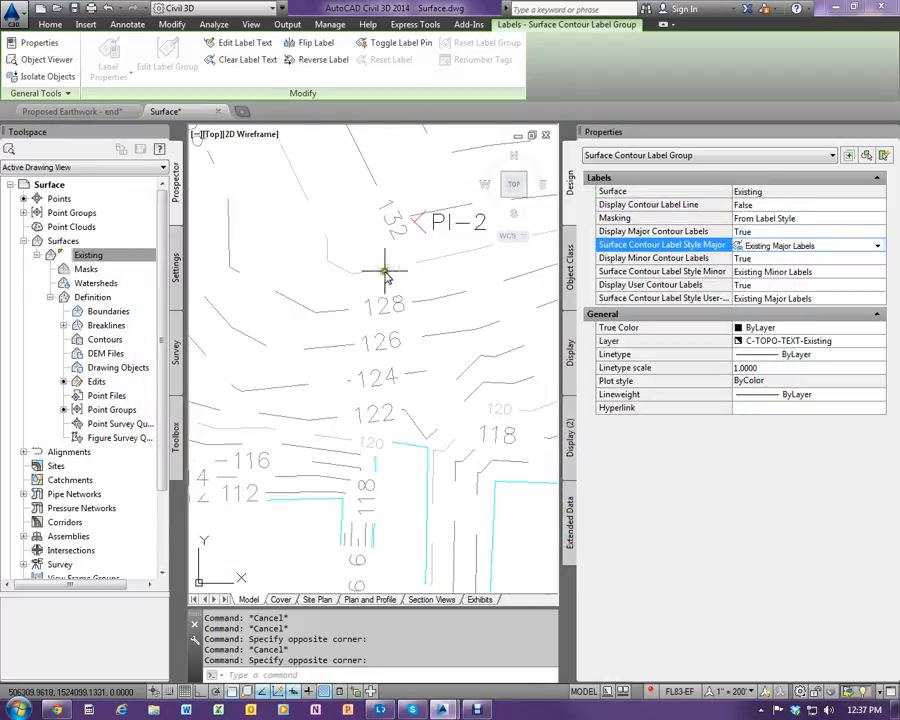
click(384, 299)
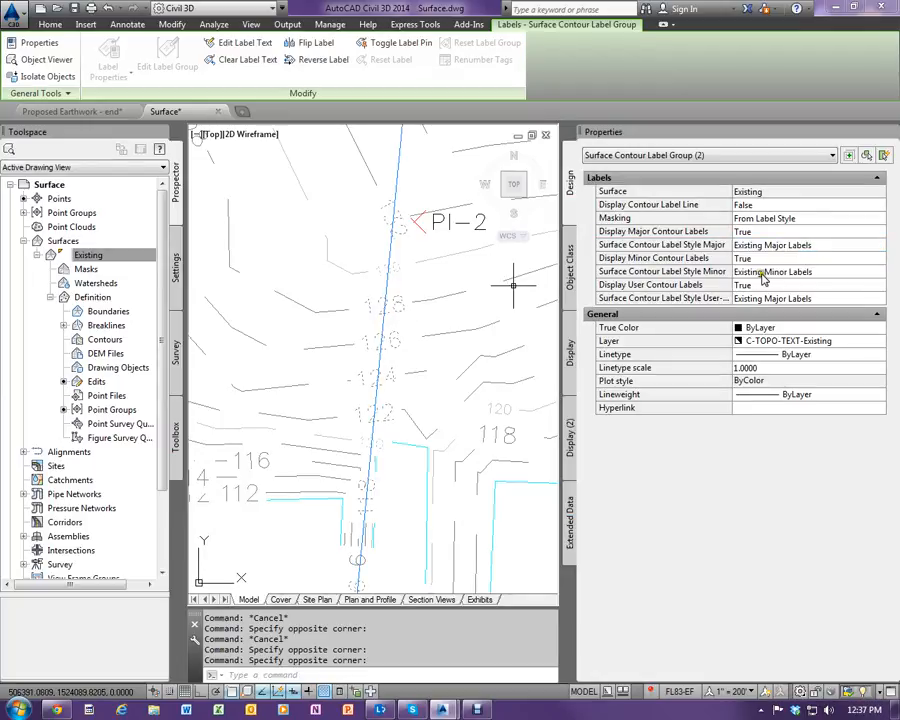
click(876, 274)
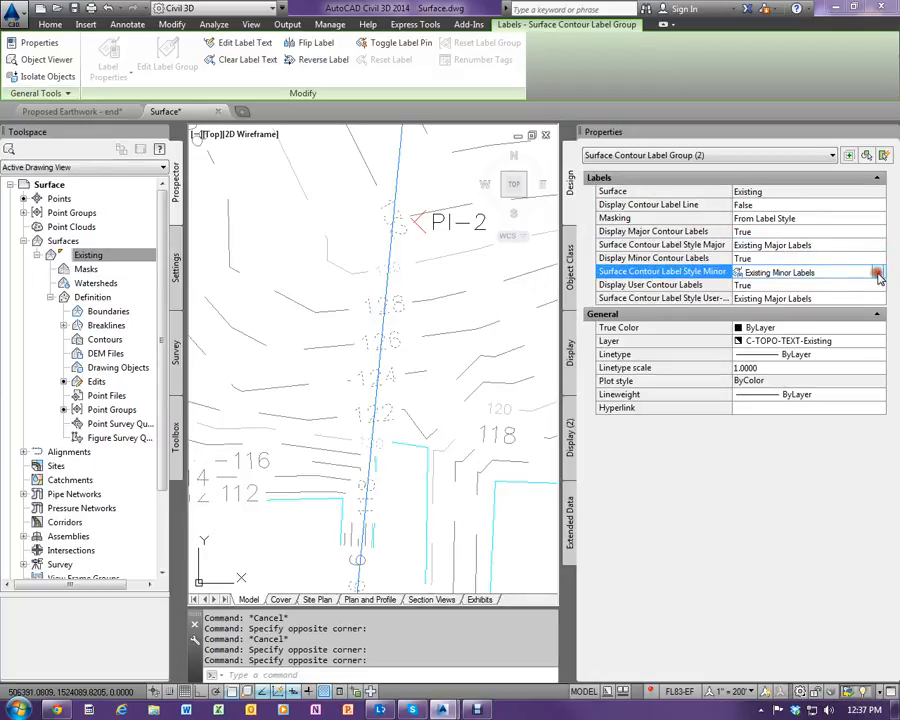
click(878, 275)
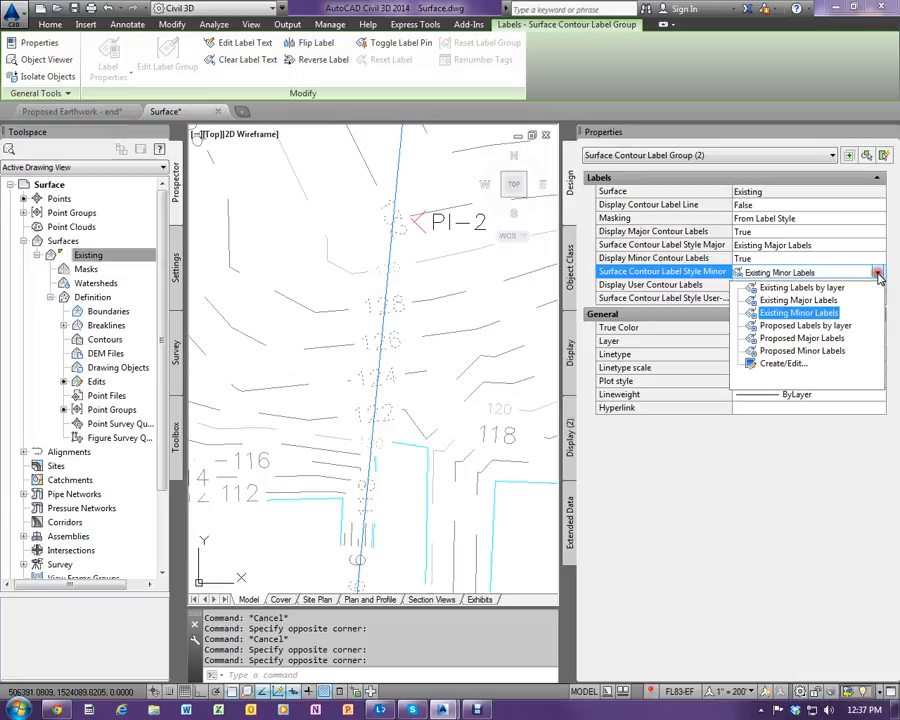
click(769, 362)
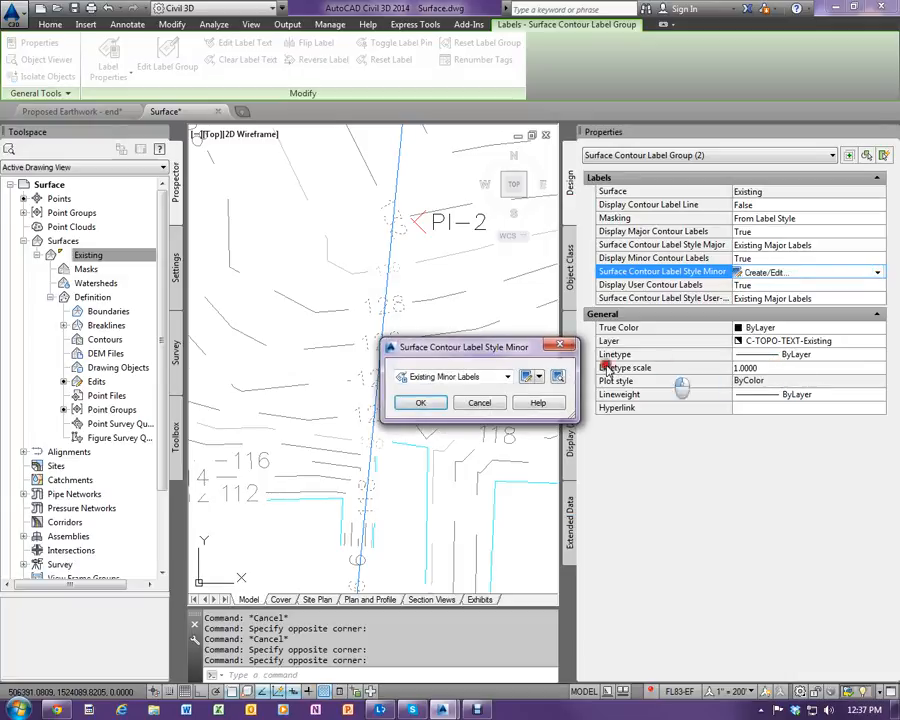
click(538, 377)
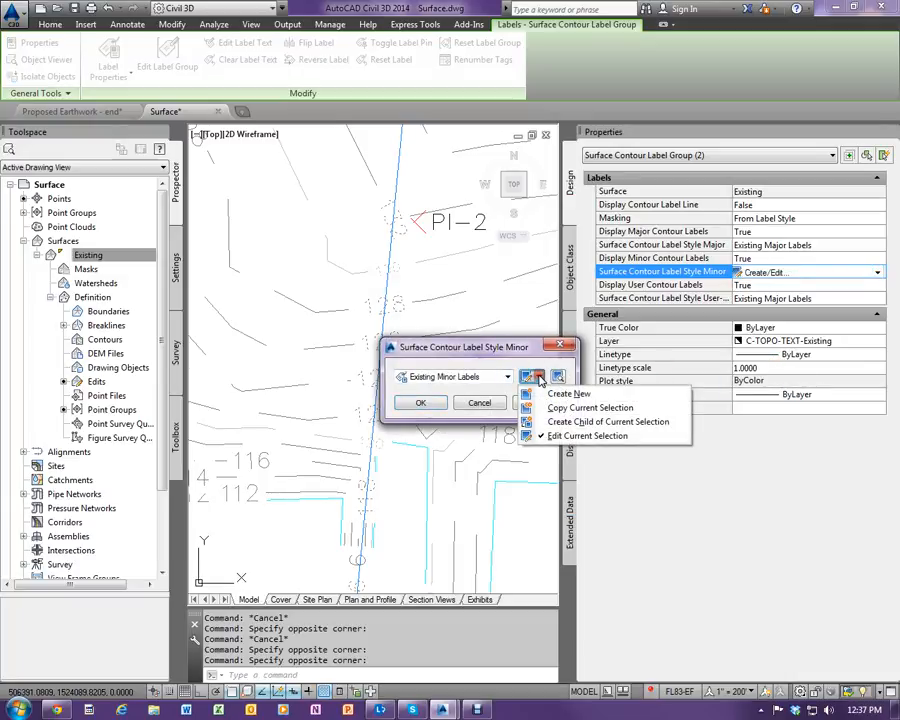
click(560, 436)
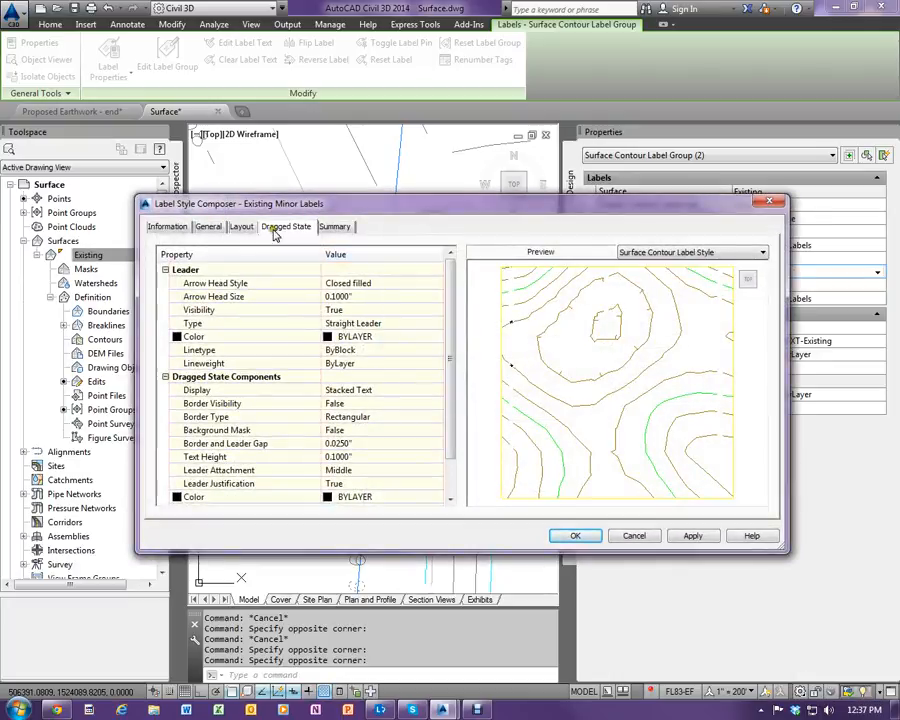
Set the Surface Elevation component's text height to 0.03" in the Existing Minor Labels layout.
click(243, 227)
click(356, 390)
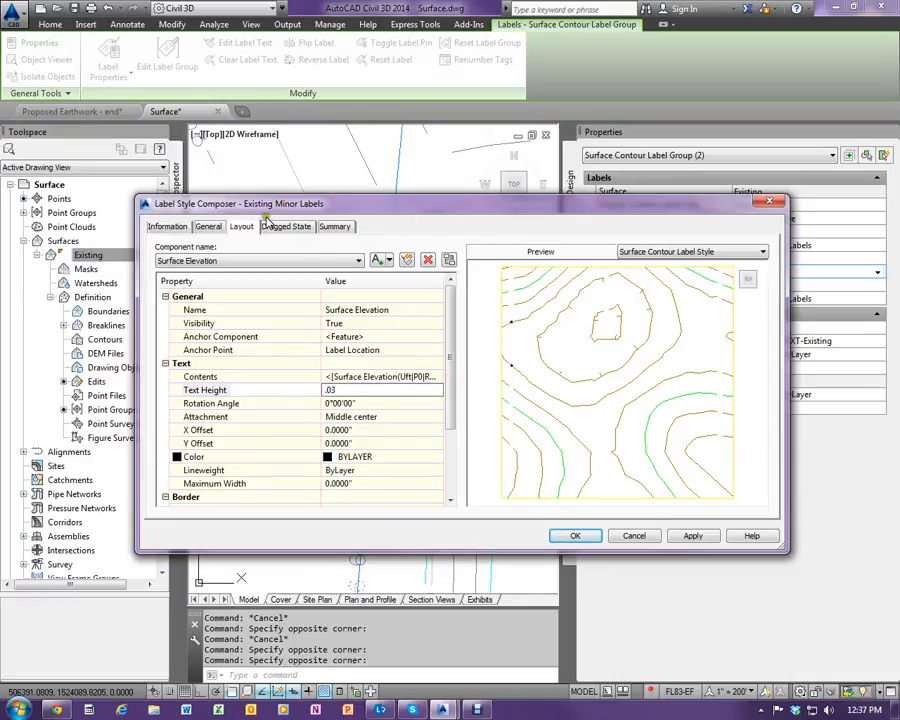
Review the Existing Minor Labels information, general, layout and dragged state settings, and examine the Component 1 summary in an enlarged window.
click(173, 228)
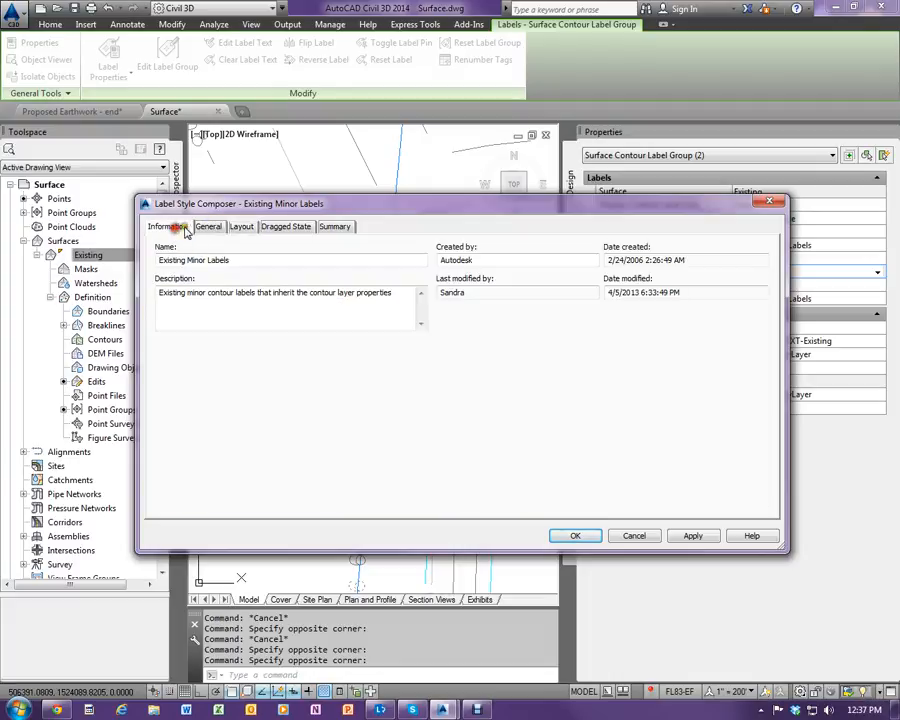
click(207, 228)
click(240, 228)
click(275, 228)
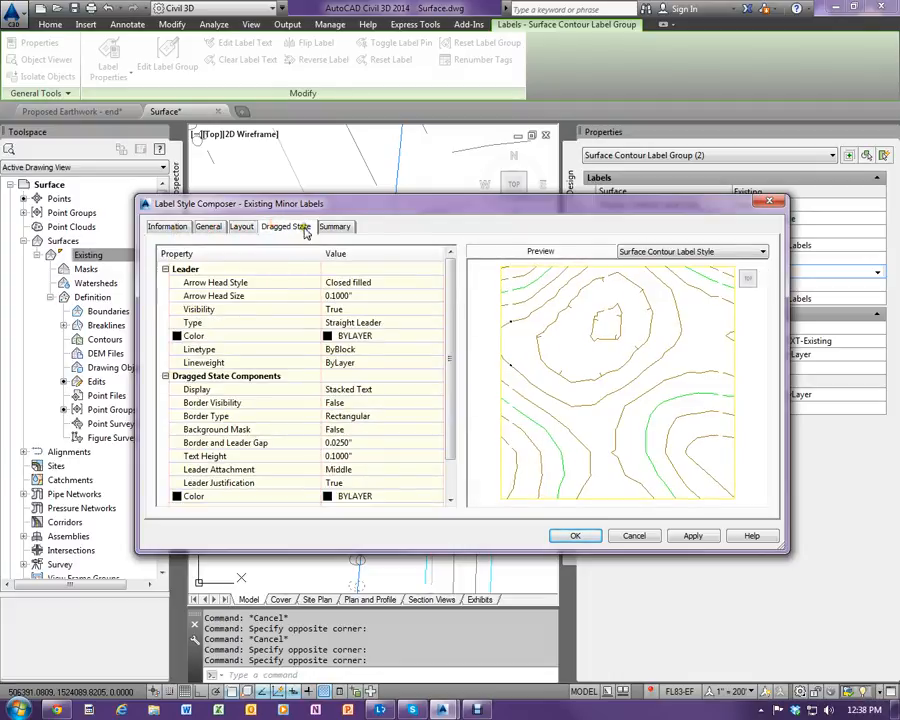
click(340, 228)
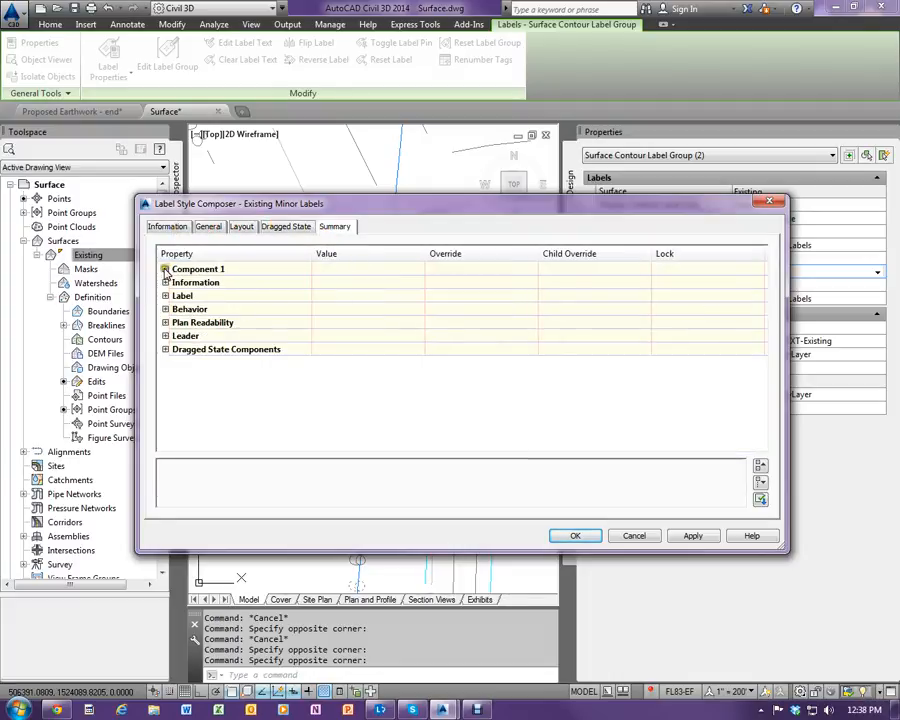
click(165, 269)
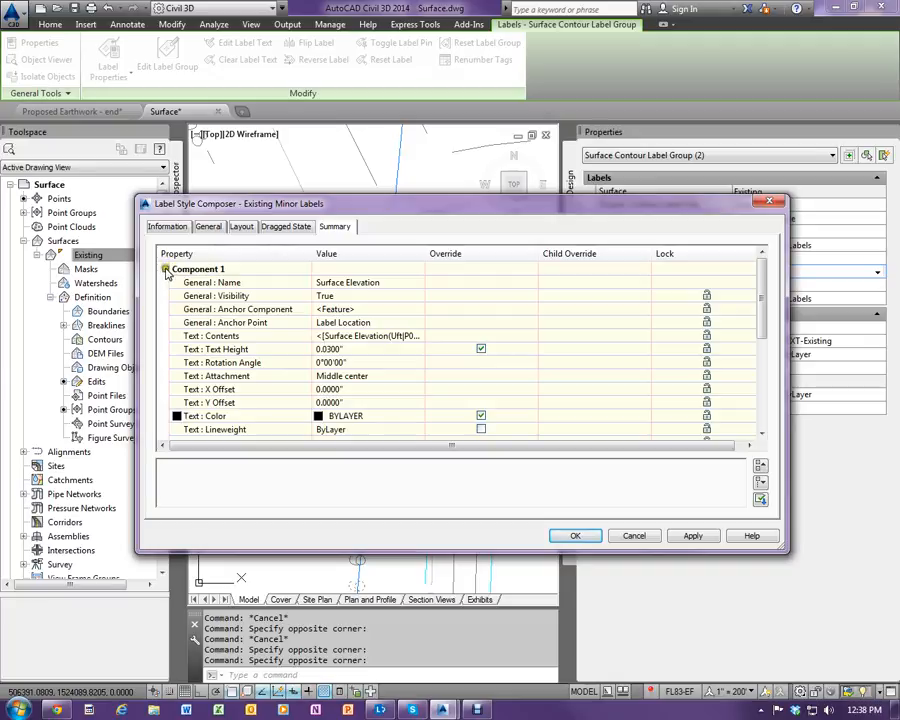
click(165, 269)
click(165, 269)
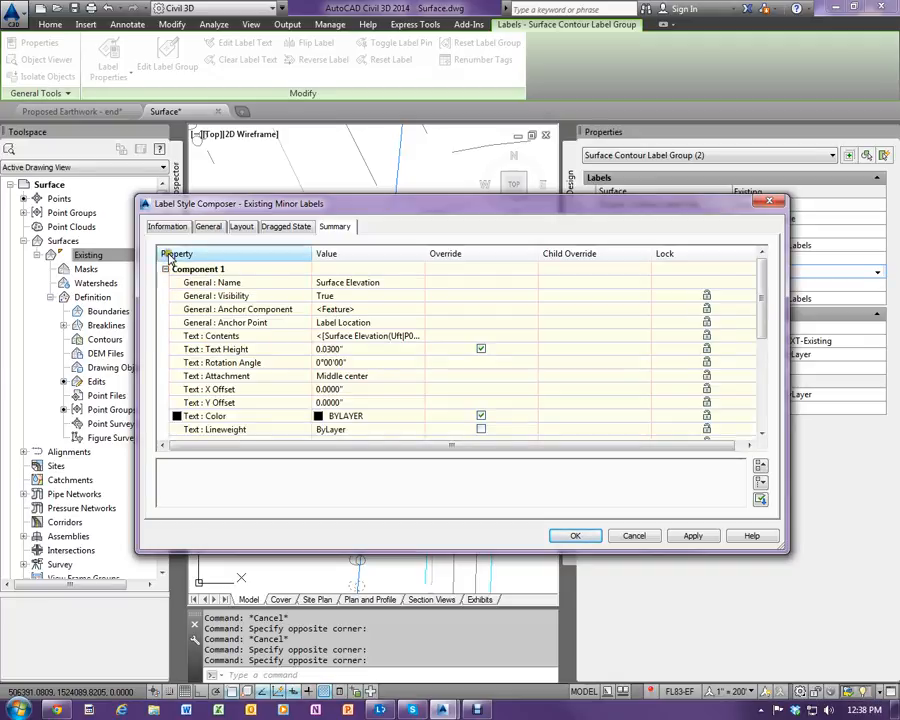
drag(366, 210, 361, 139)
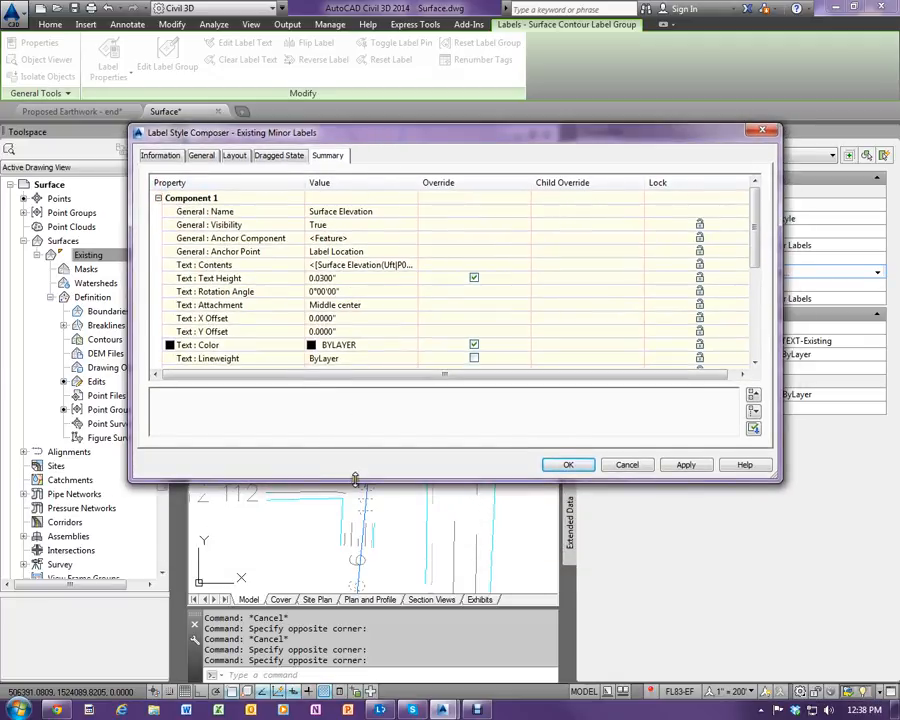
drag(355, 480, 378, 650)
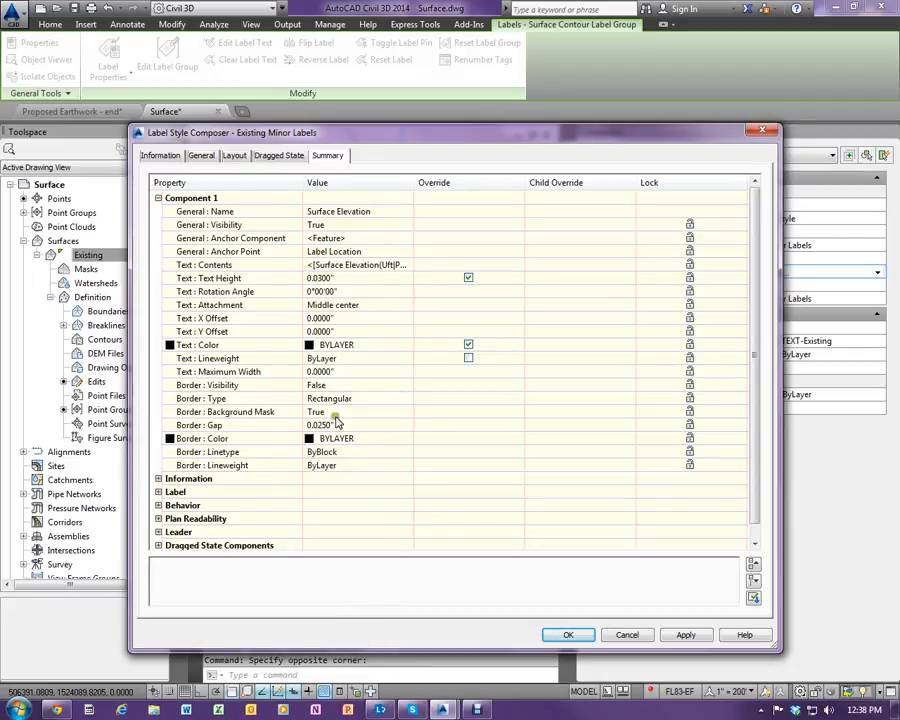
Apply the Existing Minor Labels layout changes, accept the style for the selected label groups, and clear the selection.
click(236, 156)
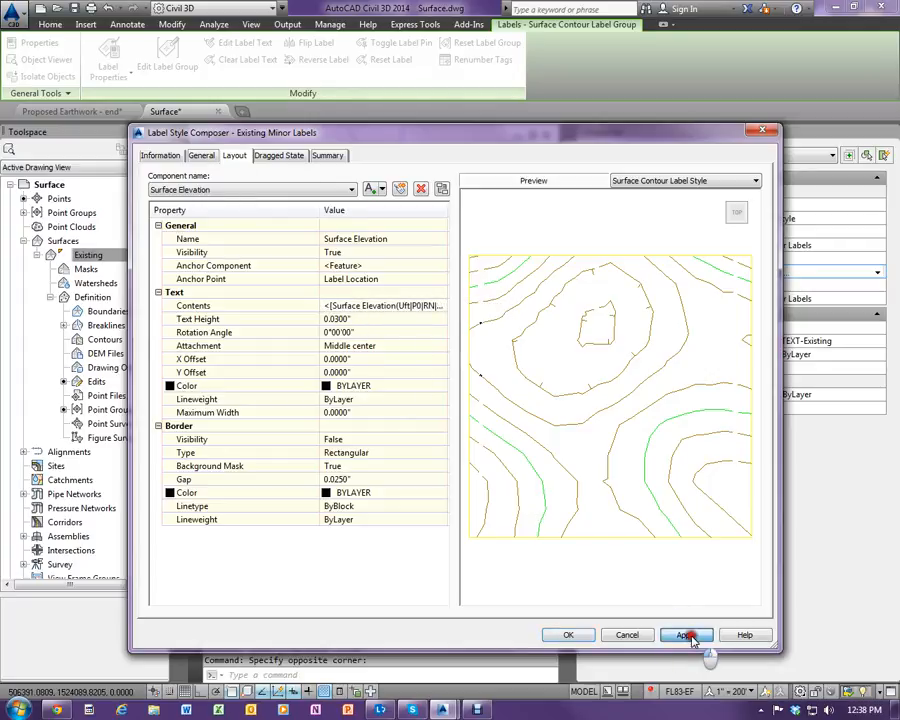
click(568, 635)
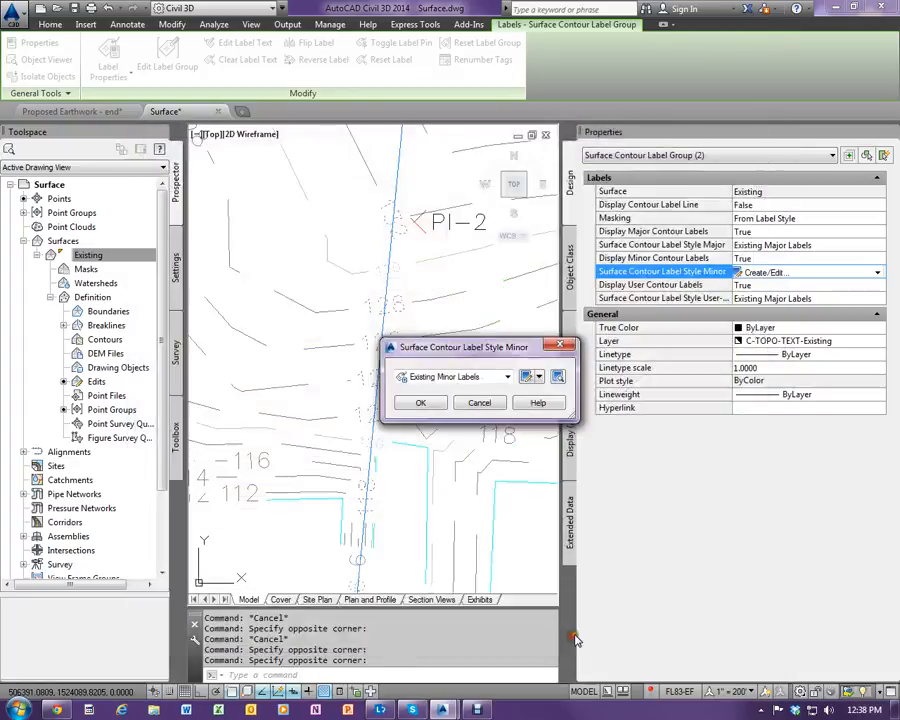
click(422, 403)
scroll(421, 290, down, 3)
key(Escape)
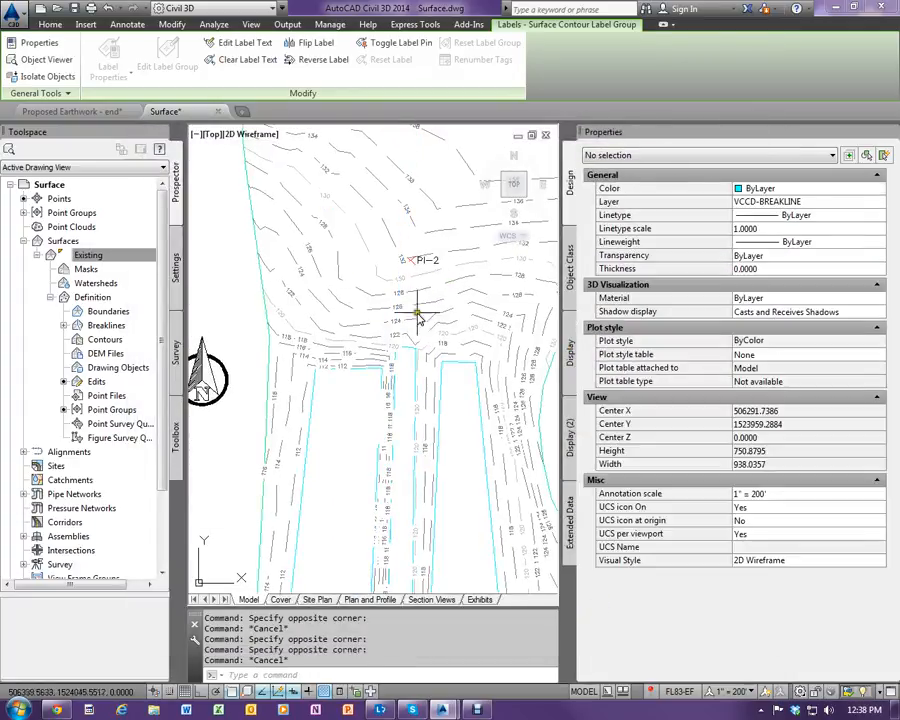
Set the Existing surface's style to Contours 1' and 5' (Background) in its surface properties and apply the change.
scroll(380, 360, down, 3)
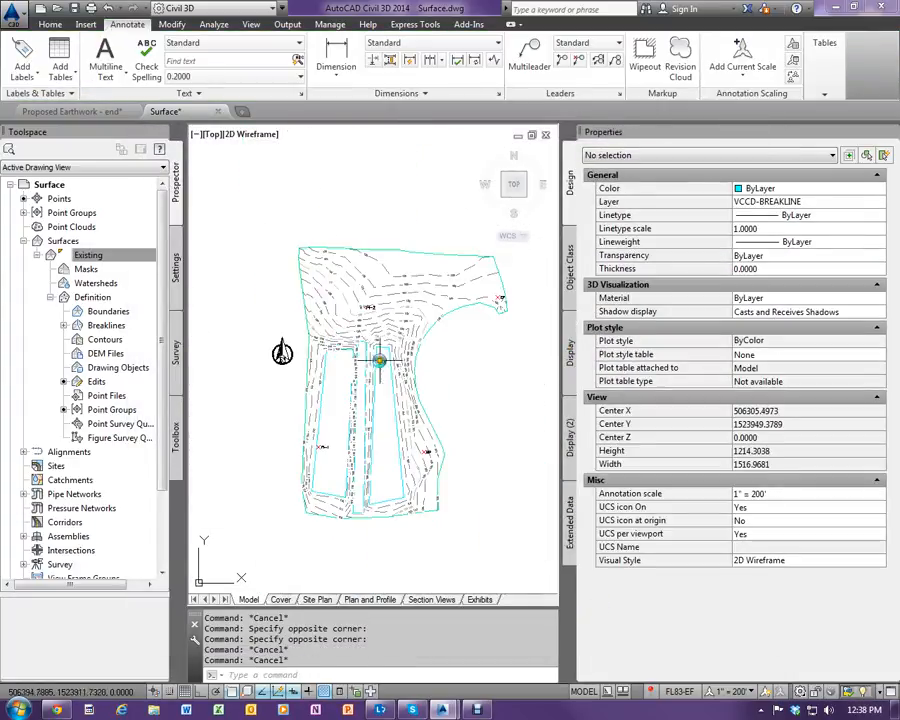
scroll(380, 360, up, 3)
click(82, 256)
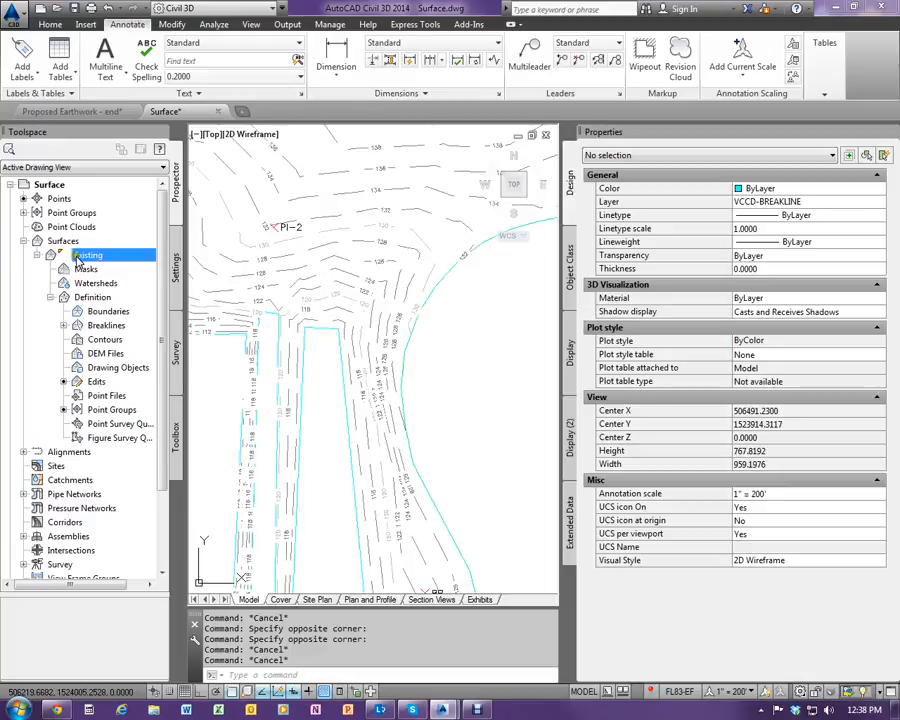
right_click(80, 258)
click(145, 263)
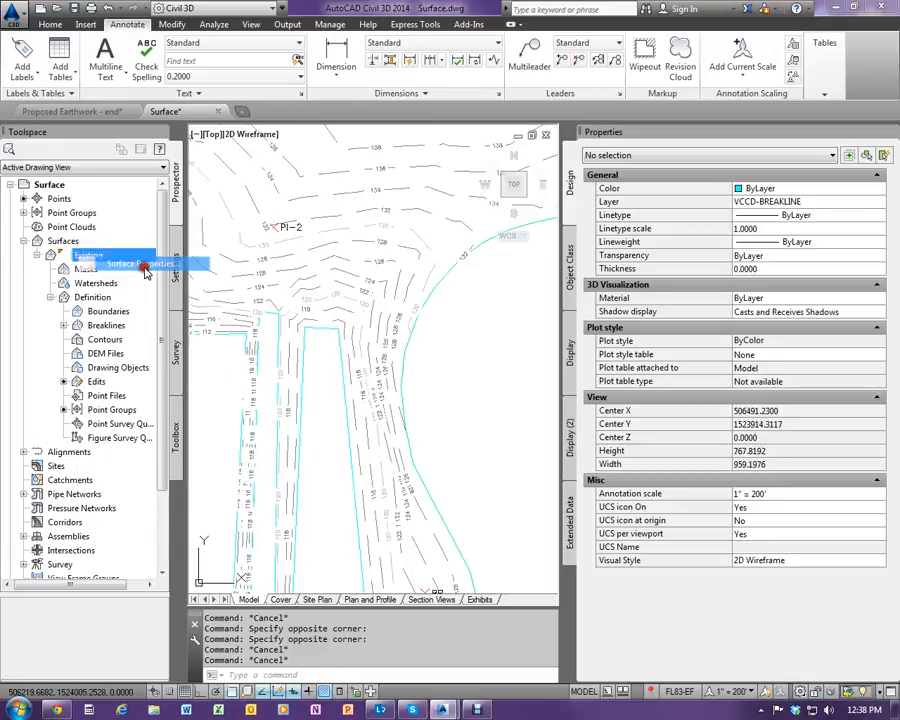
click(258, 365)
click(280, 400)
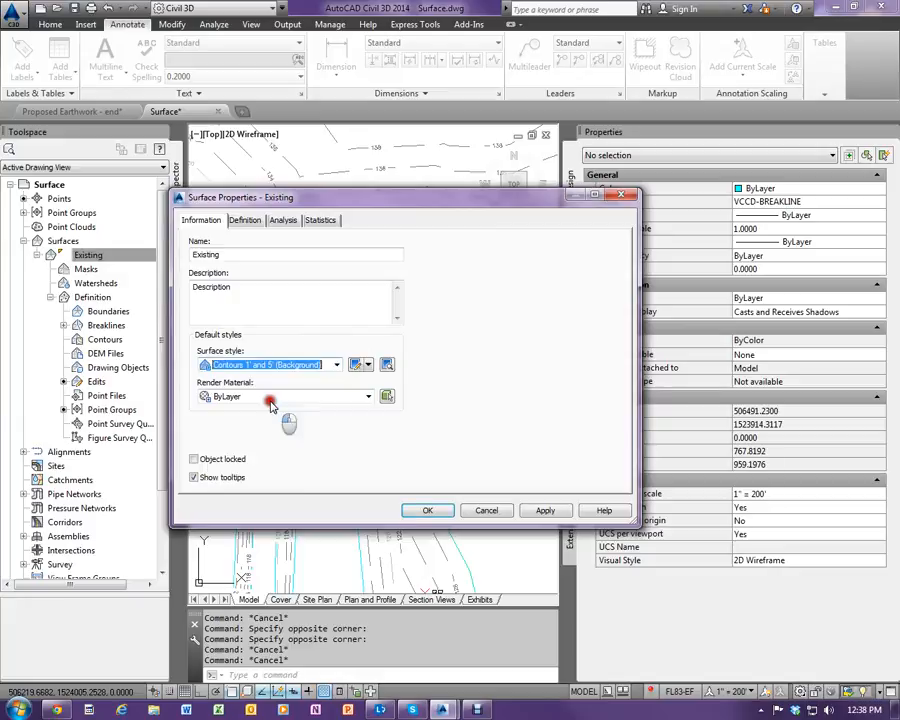
click(545, 511)
click(427, 510)
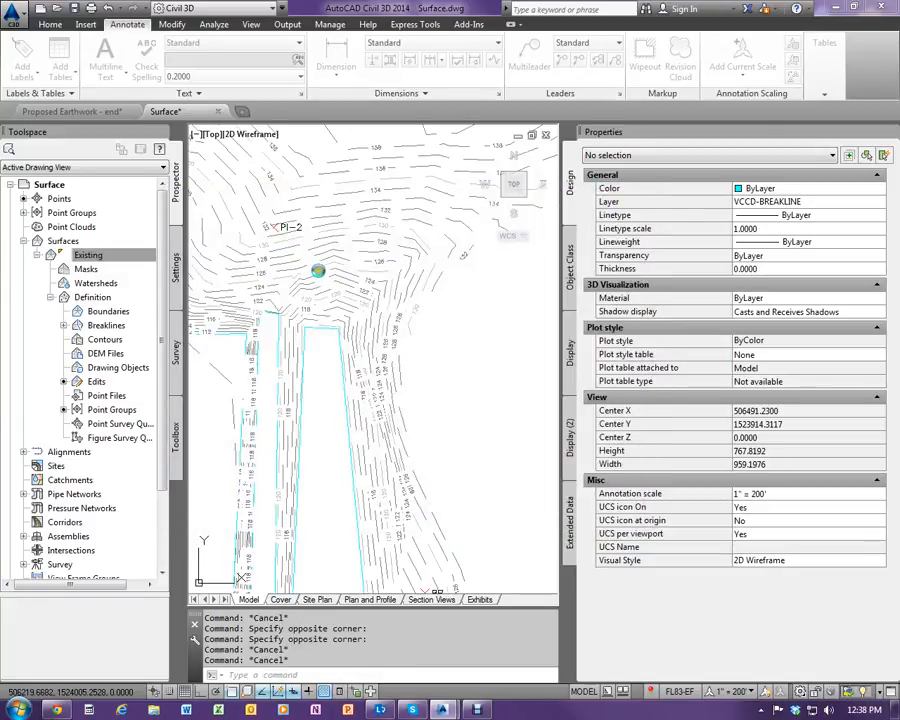
Inspect the contour labels just south of PI-2 by selecting their label group, and clear the selection.
scroll(305, 270, up, 8)
scroll(371, 262, down, 4)
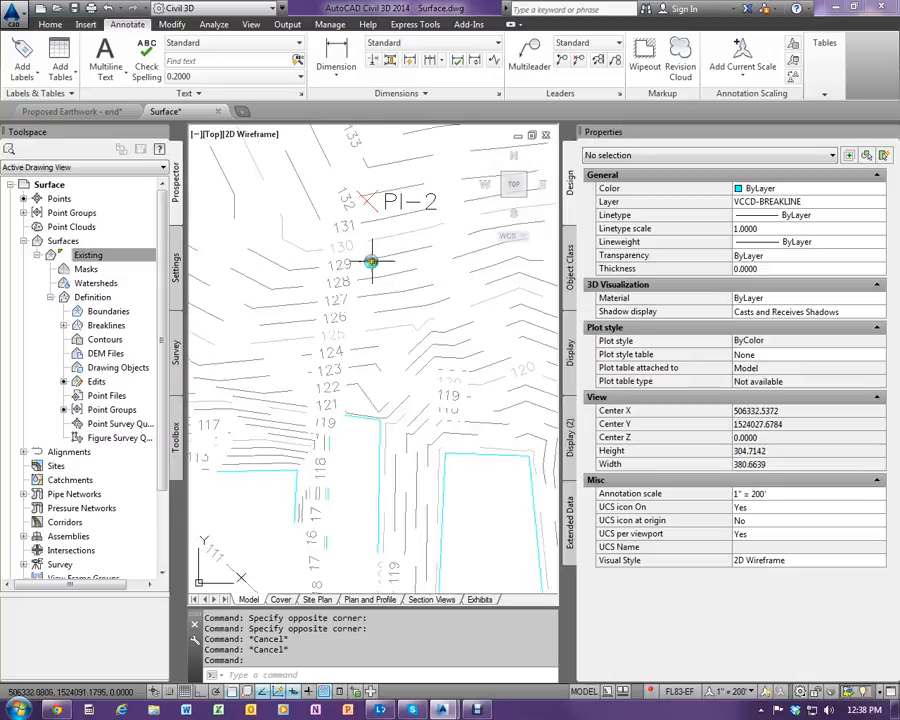
scroll(347, 264, up, 3)
click(336, 266)
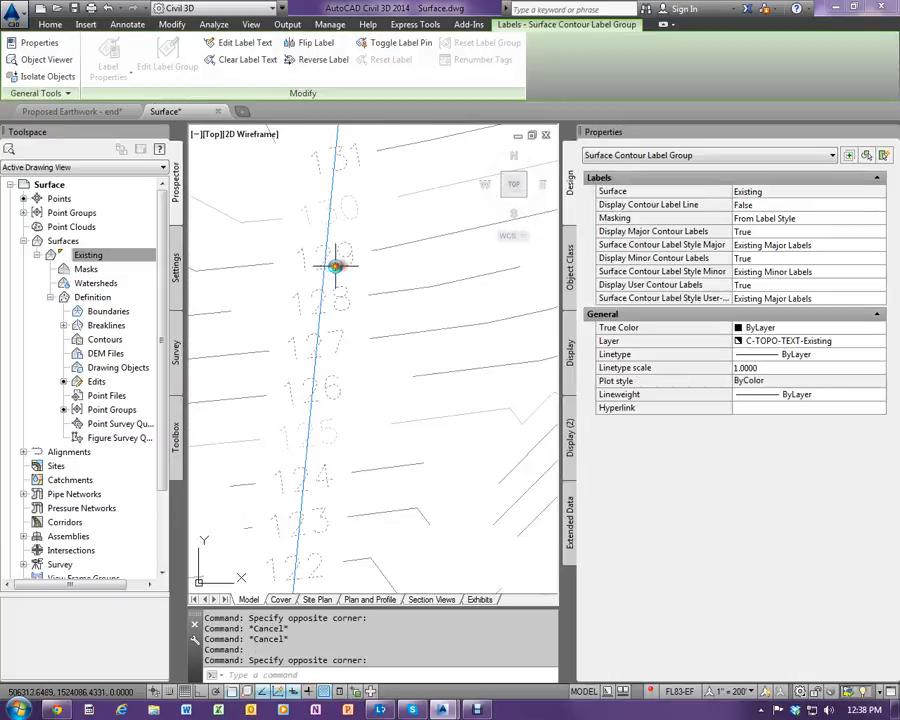
scroll(386, 267, down, 6)
key(Escape)
Move the 125 contour label west of PI-2 a short distance southeast along its contour, and deselect it.
click(235, 231)
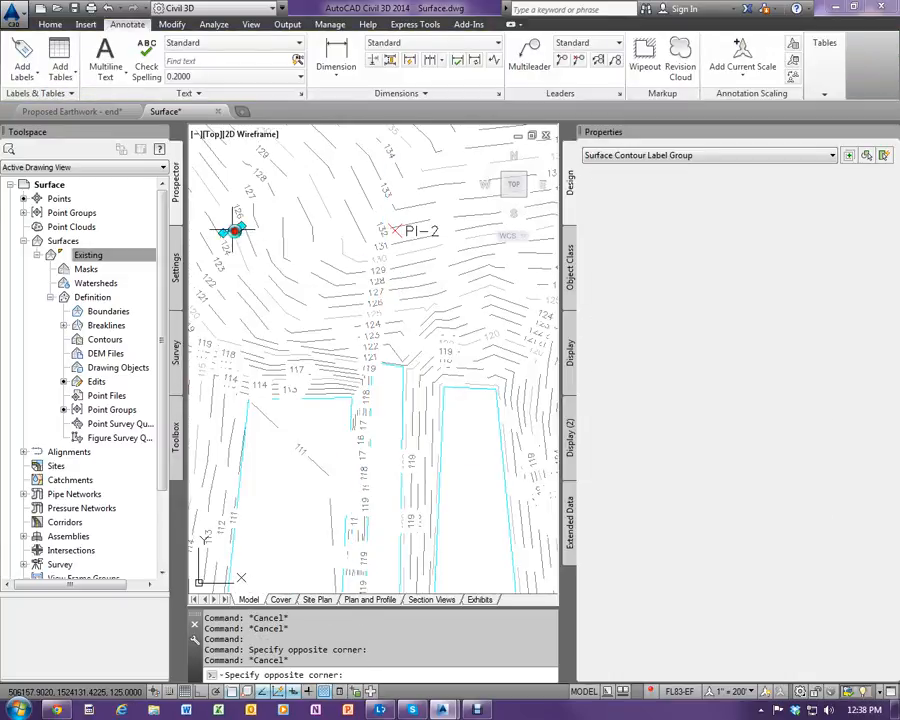
click(235, 231)
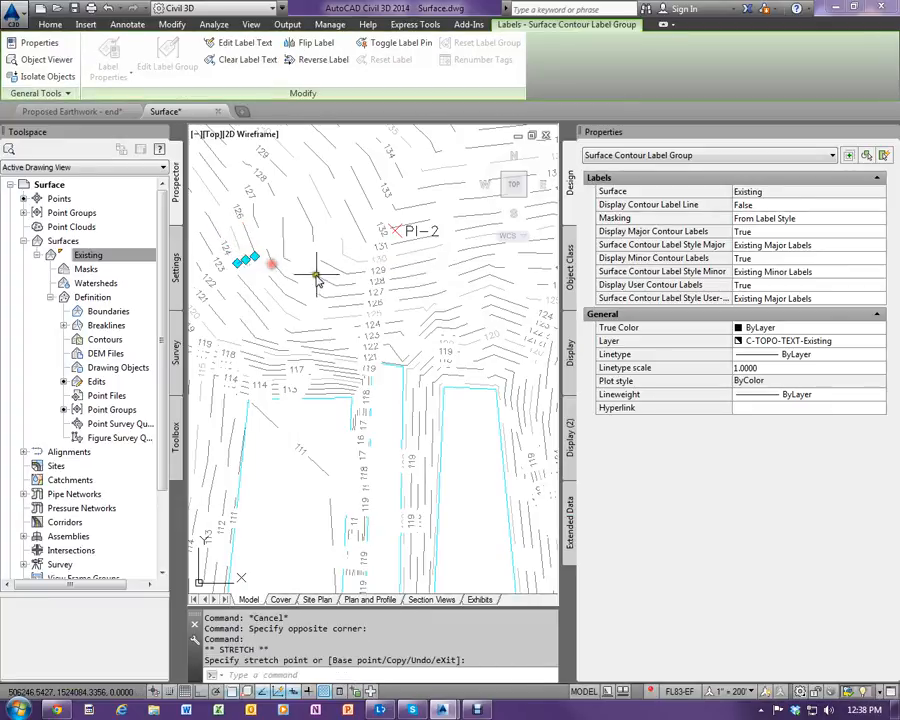
key(Escape)
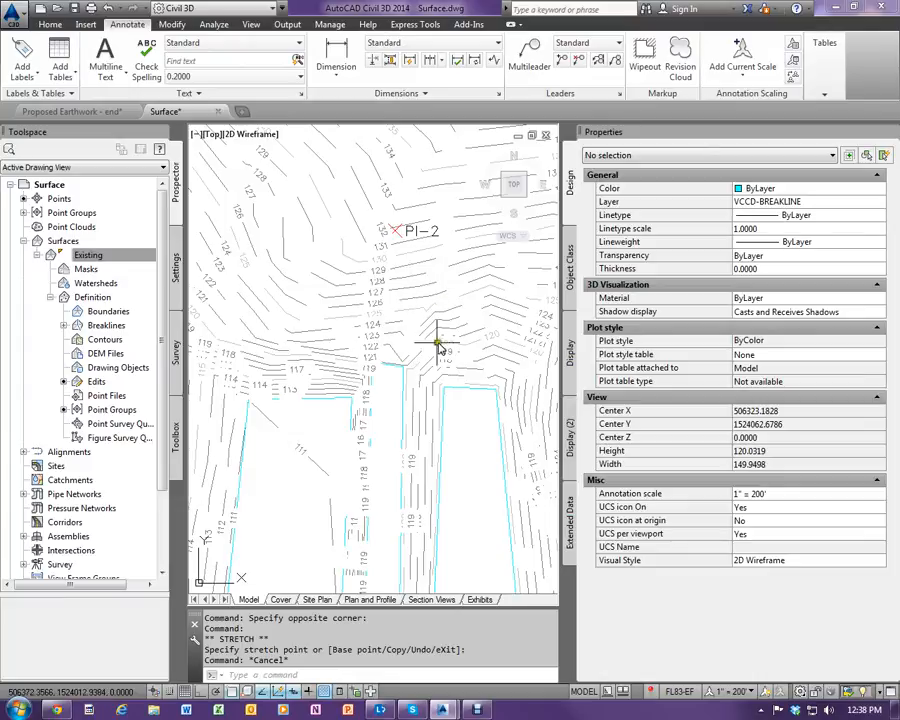
scroll(395, 331, down, 6)
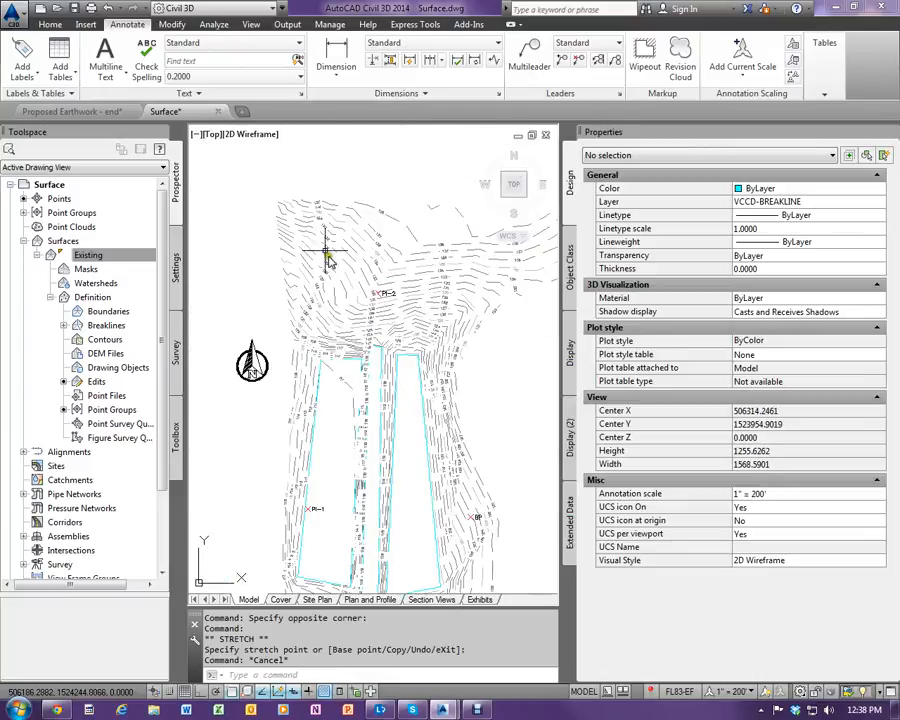
scroll(345, 265, up, 5)
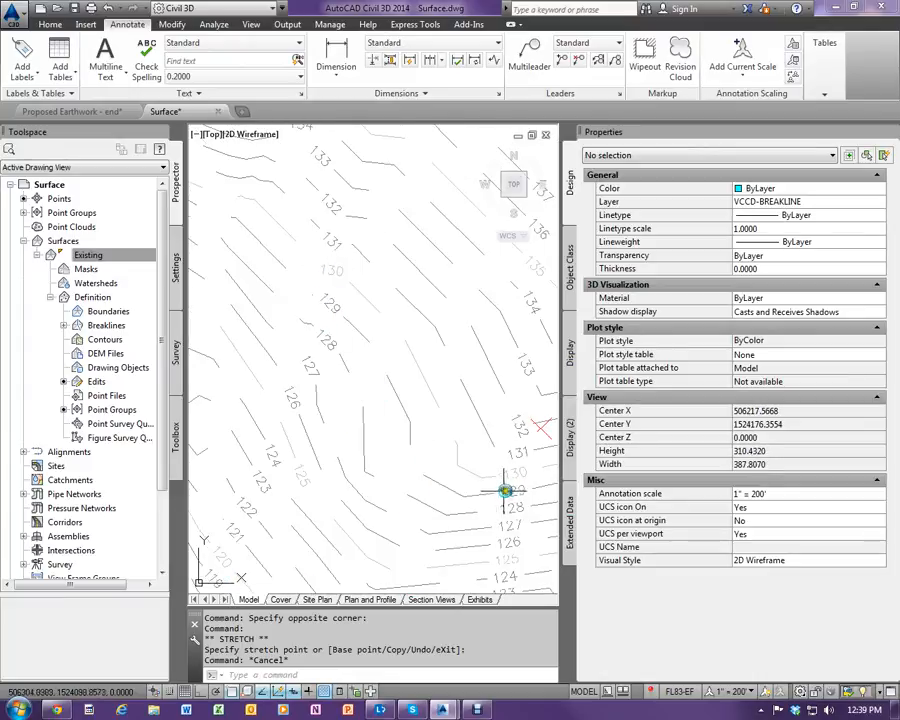
scroll(378, 482, down, 6)
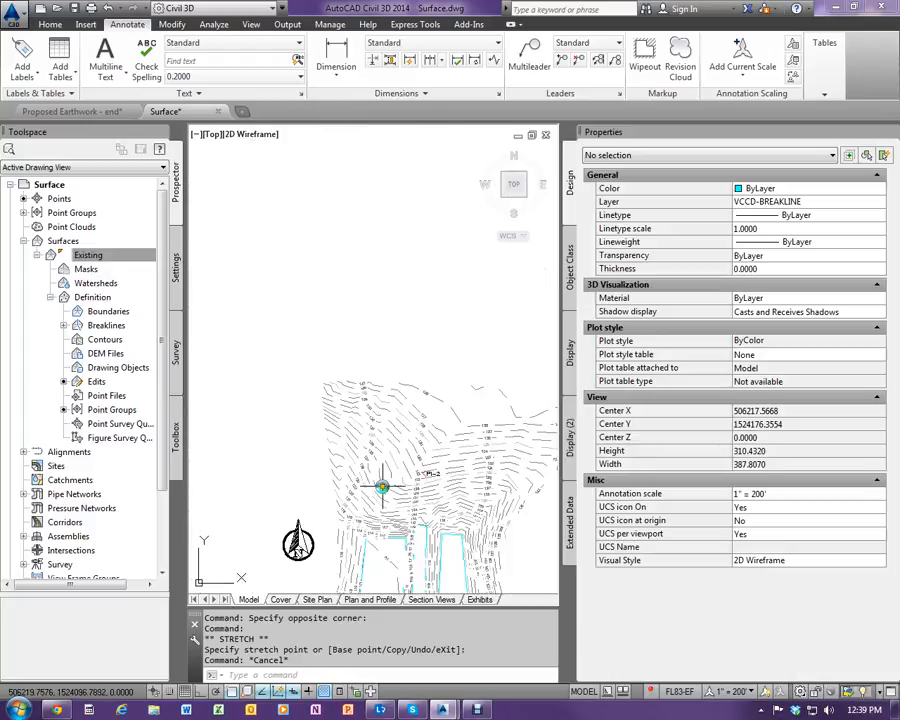
scroll(452, 496, up, 4)
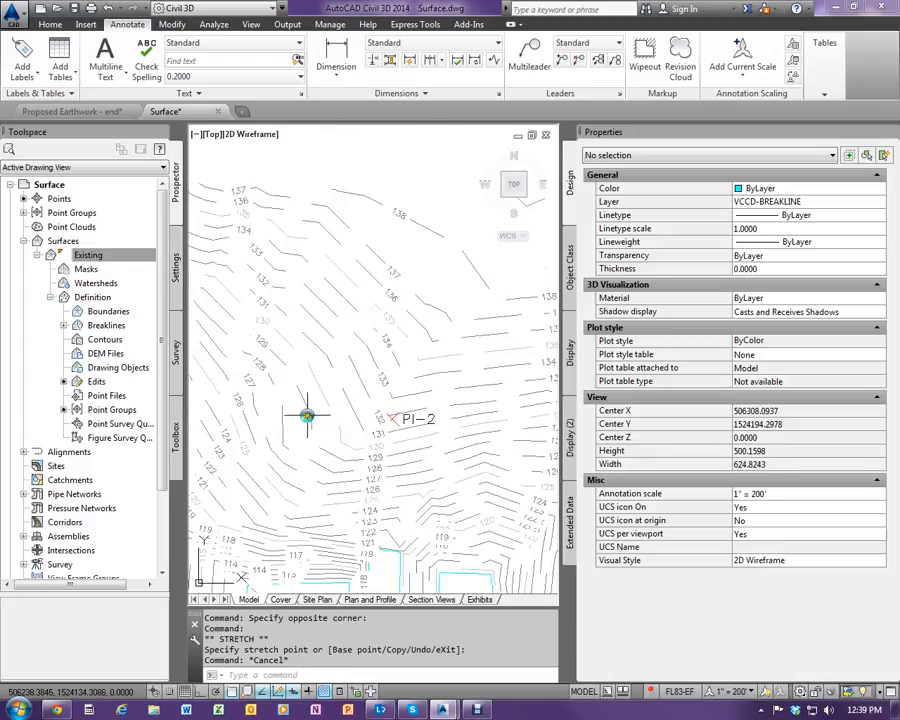
click(22, 60)
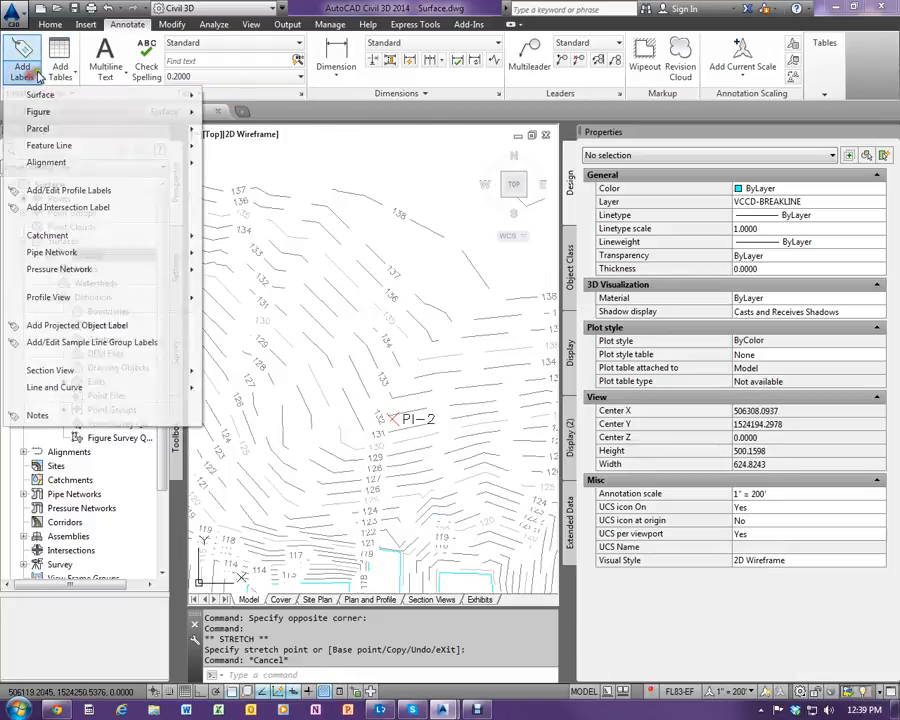
key(Escape)
Add single contour labels to the Existing surface on the 134 contour northwest of PI-2 and the 133 contour northeast of it.
click(303, 257)
click(287, 256)
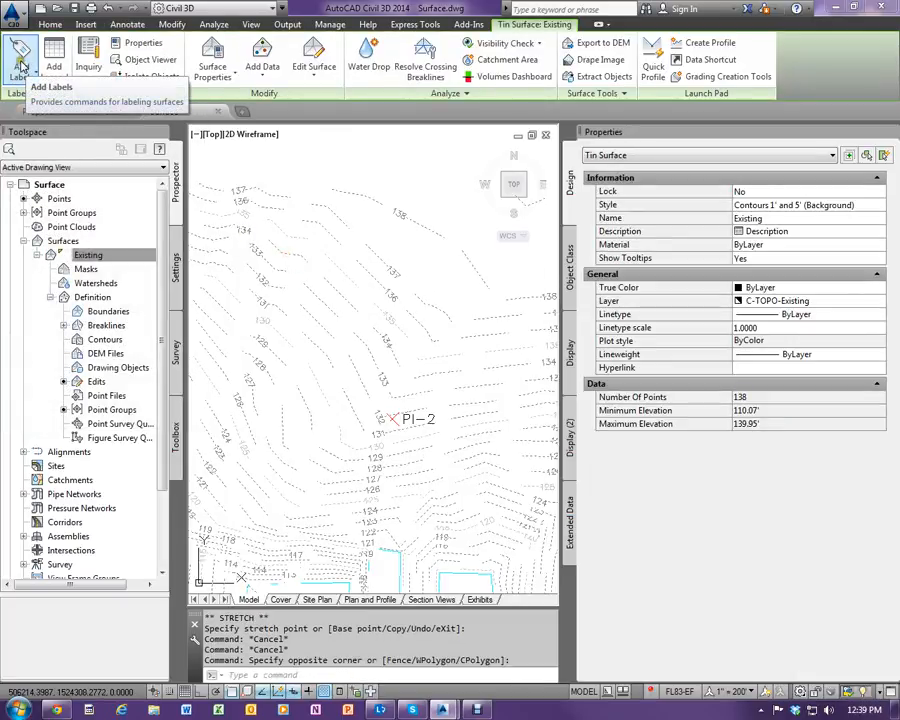
click(34, 74)
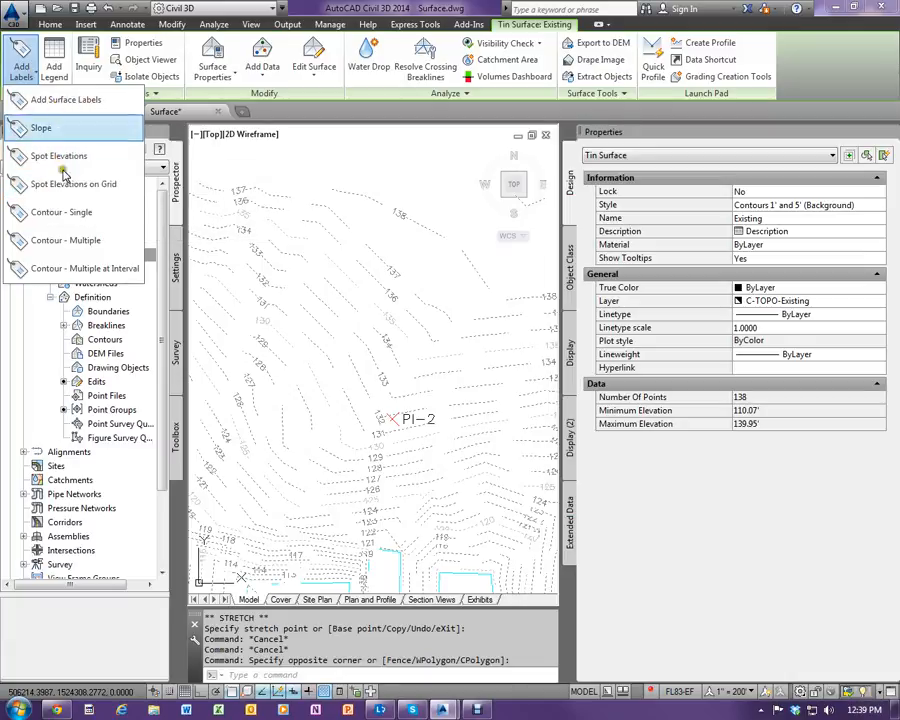
click(62, 212)
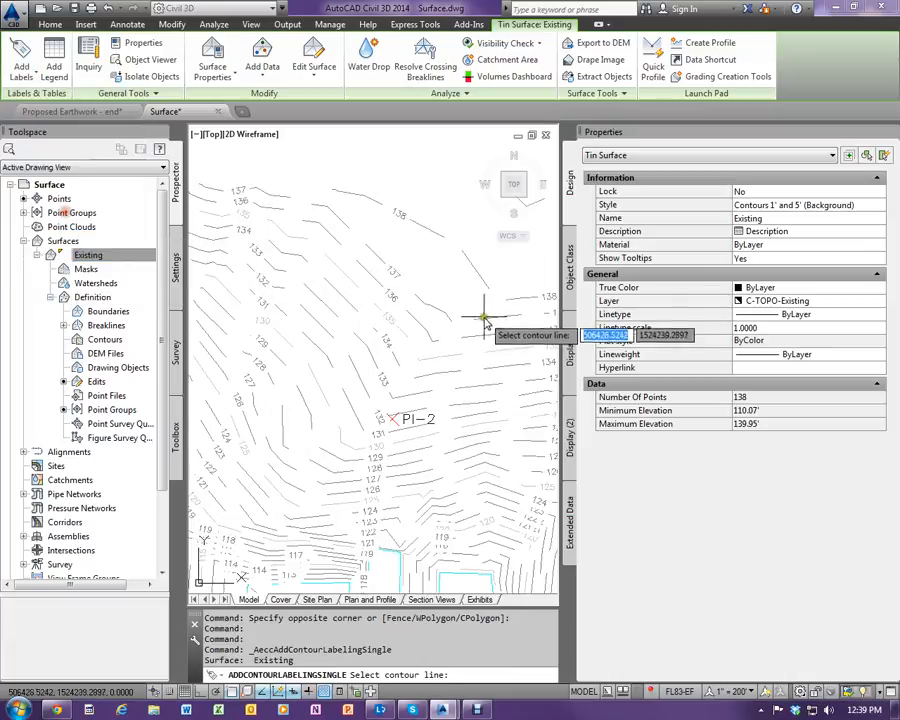
click(341, 297)
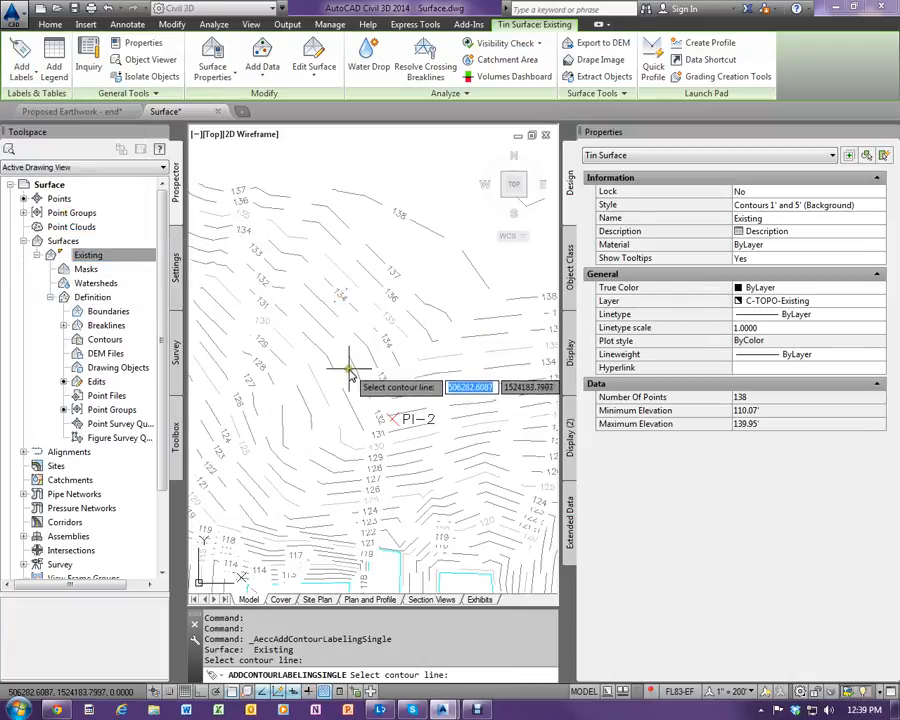
click(475, 383)
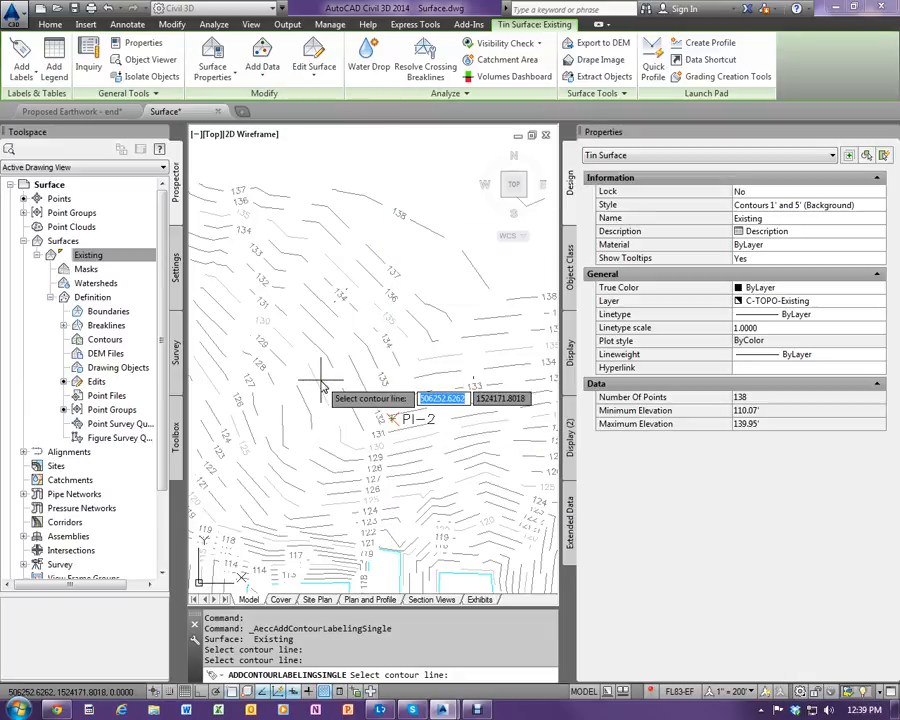
key(Escape)
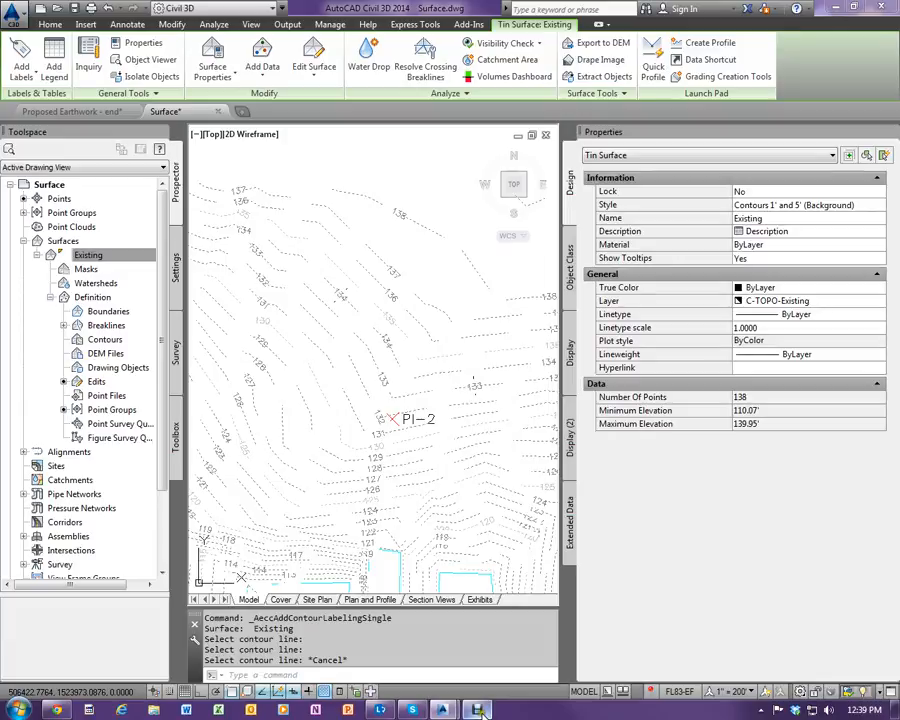
mouse_move(478, 710)
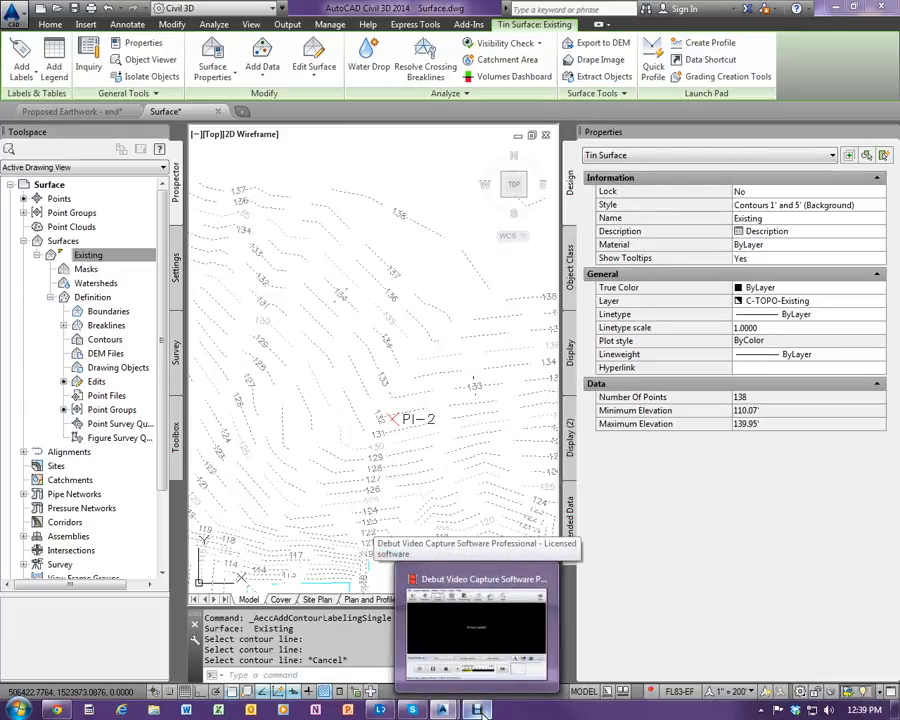
click(478, 710)
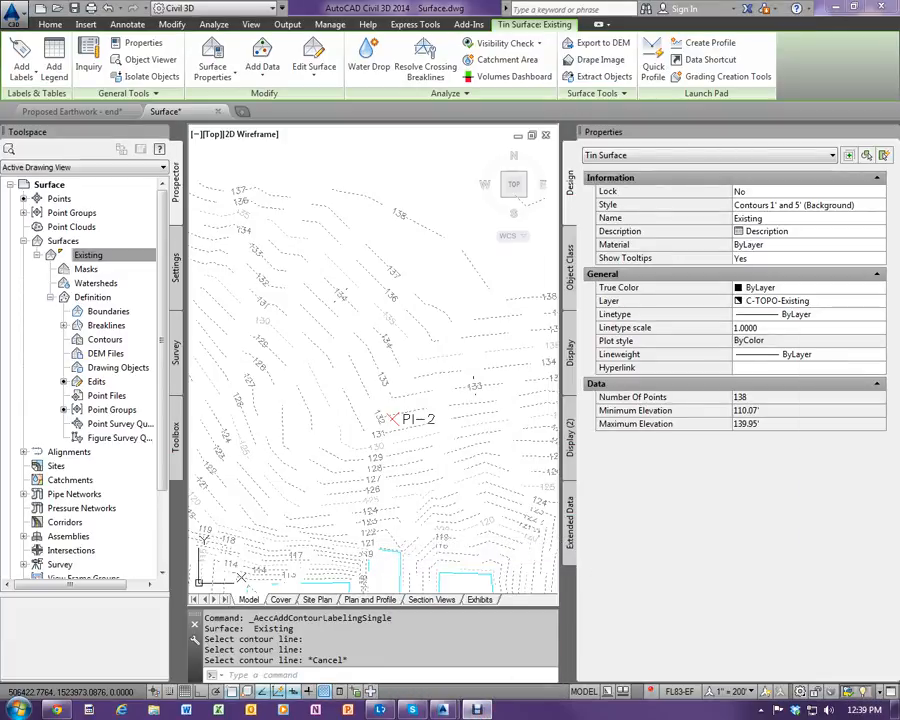